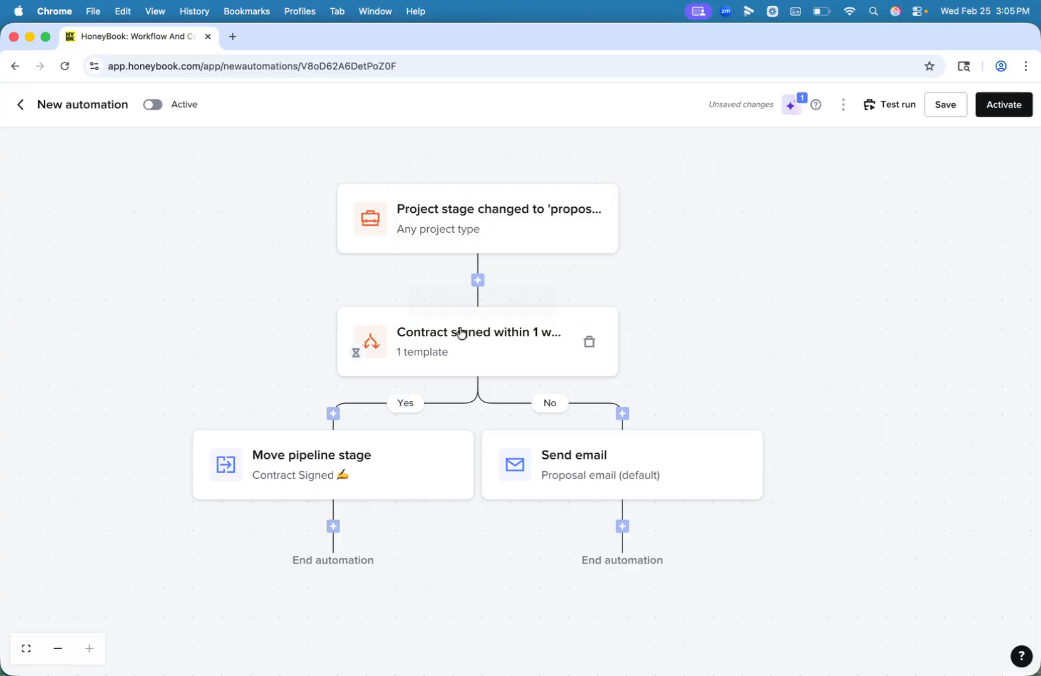
Review the settings of the project stage trigger and of the contract-signed condition below it
click(469, 219)
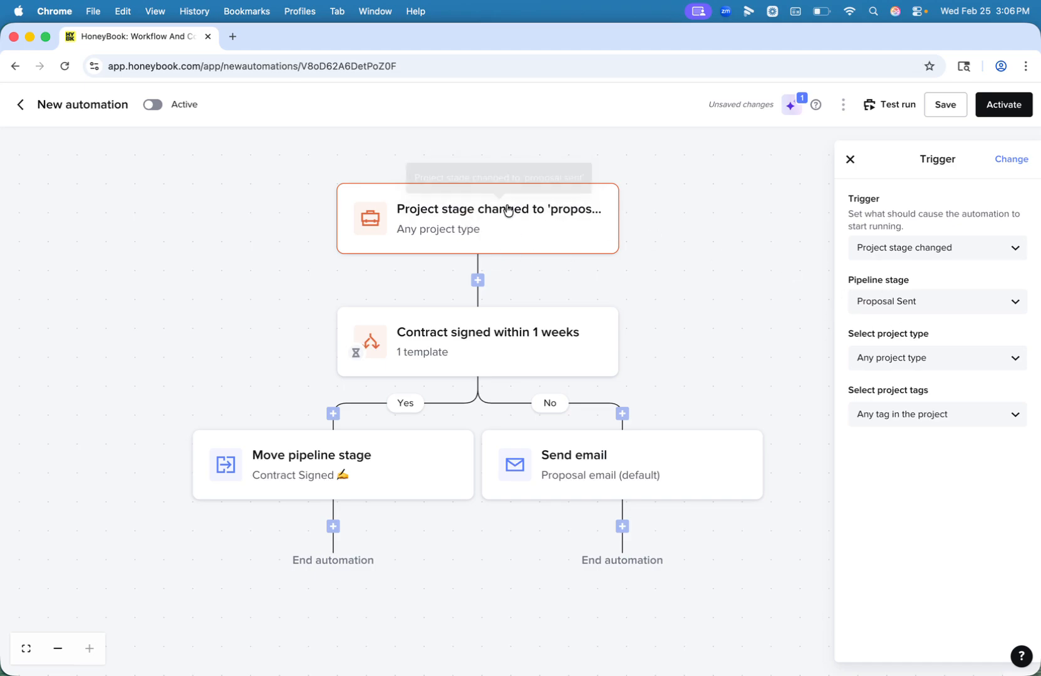
click(490, 363)
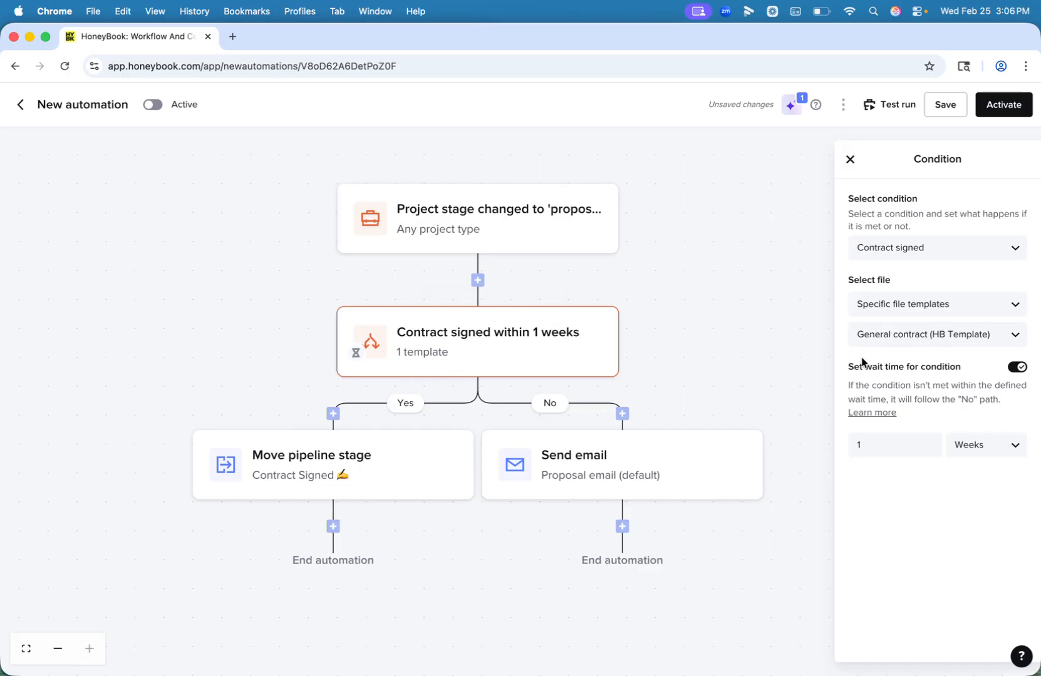
Change the automation's trigger to Project date, running 2 months before
click(403, 213)
click(917, 253)
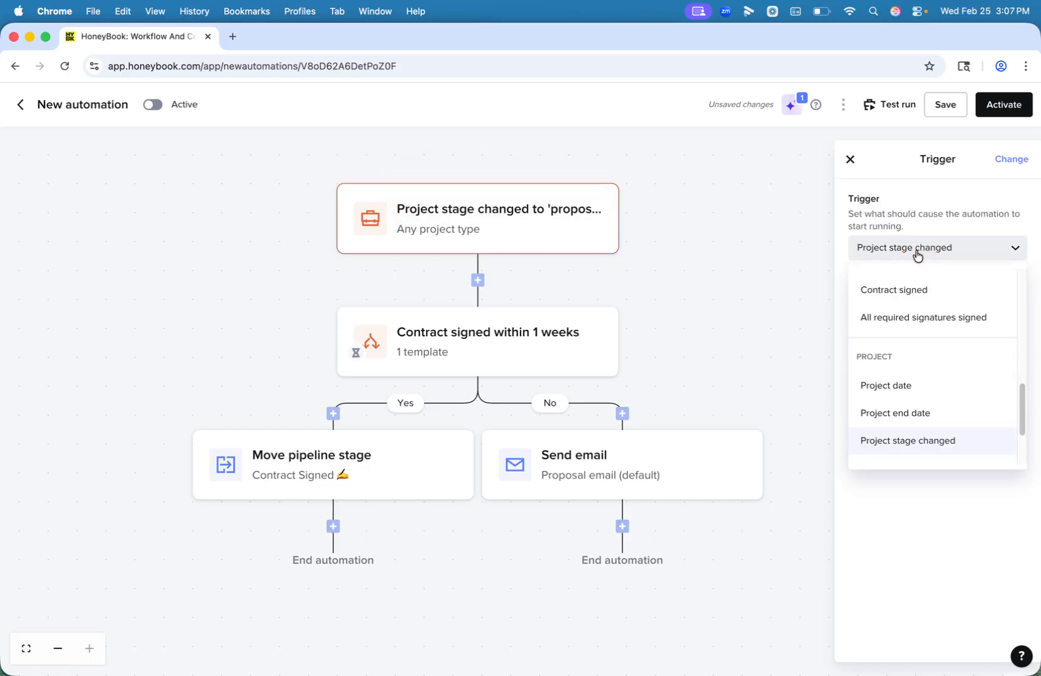
click(893, 388)
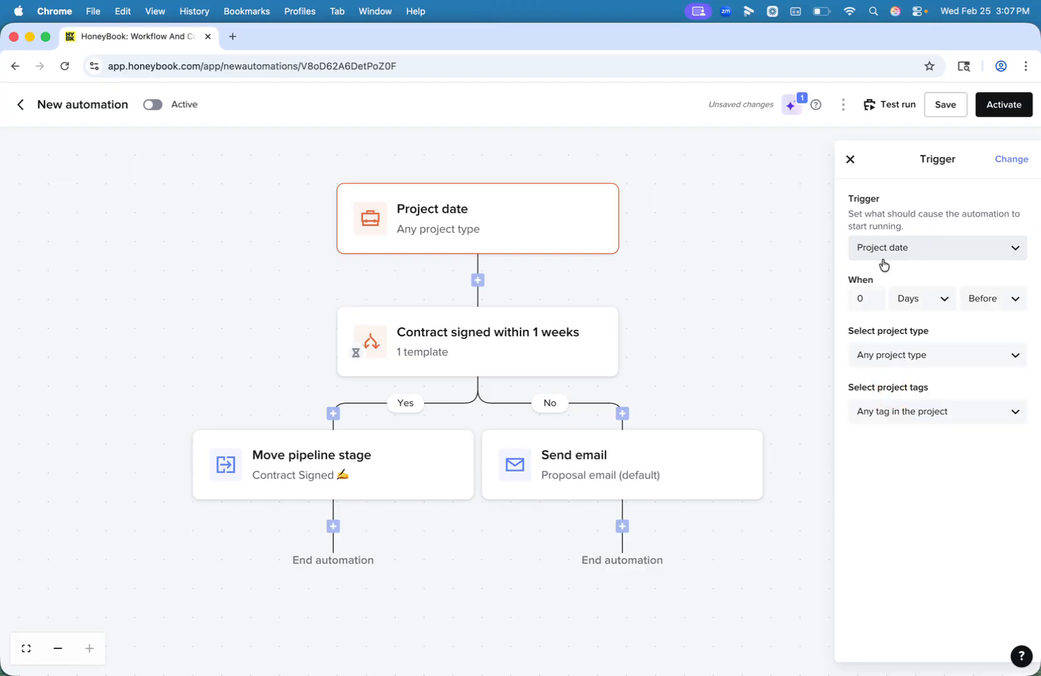
click(864, 294)
text(2)
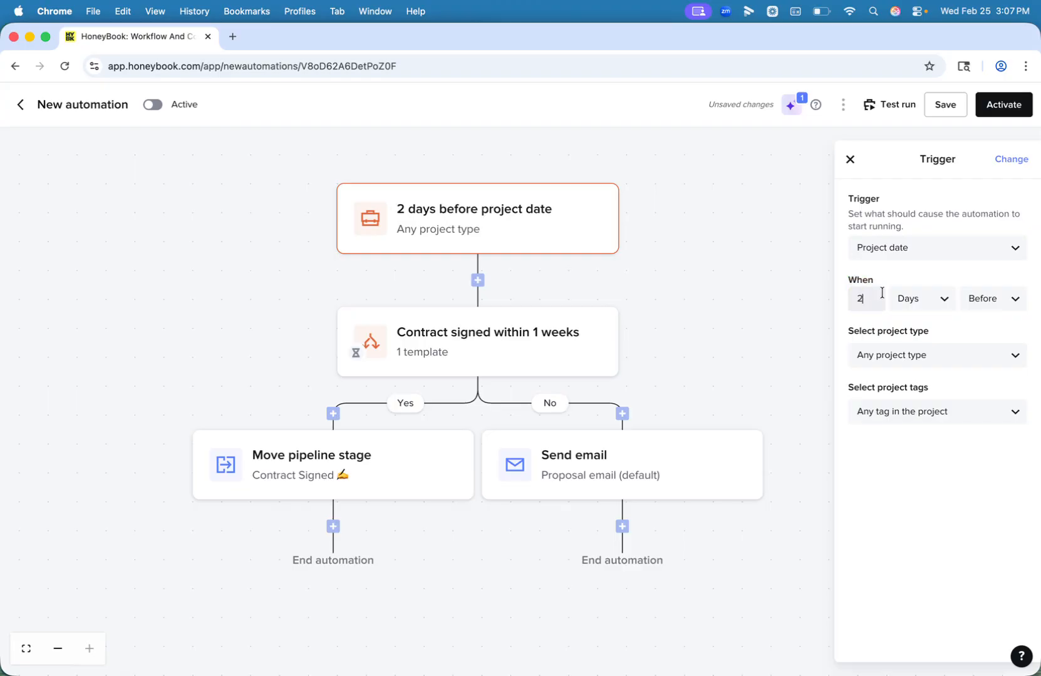
click(921, 303)
click(921, 445)
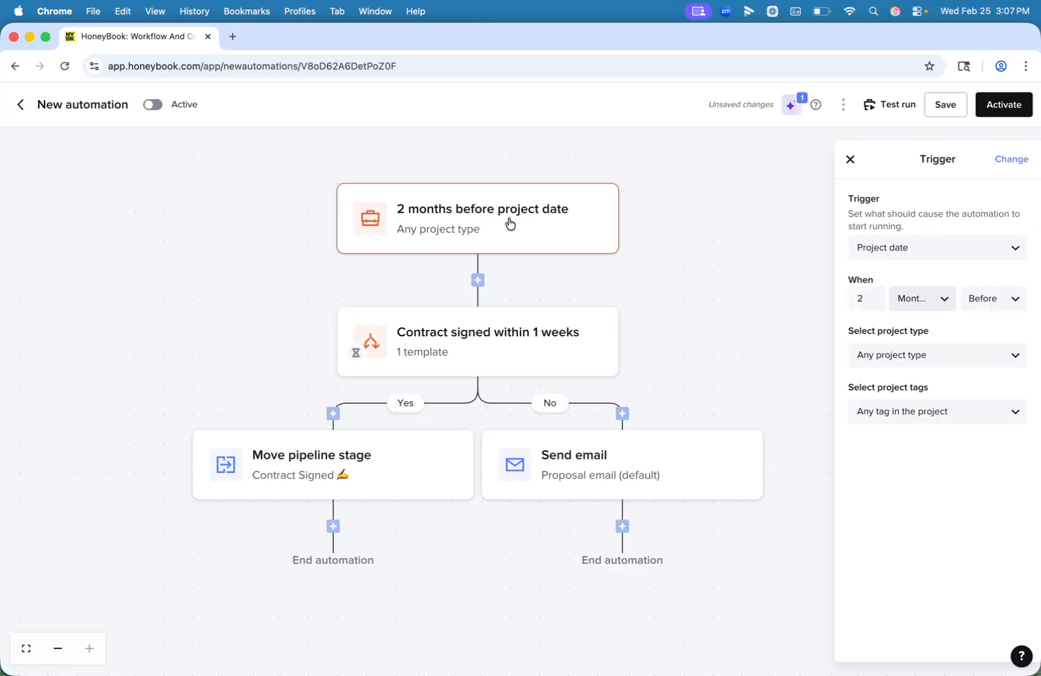
Change the condition to Session scheduled, limited to the specific session Paid Consultation Call
click(479, 348)
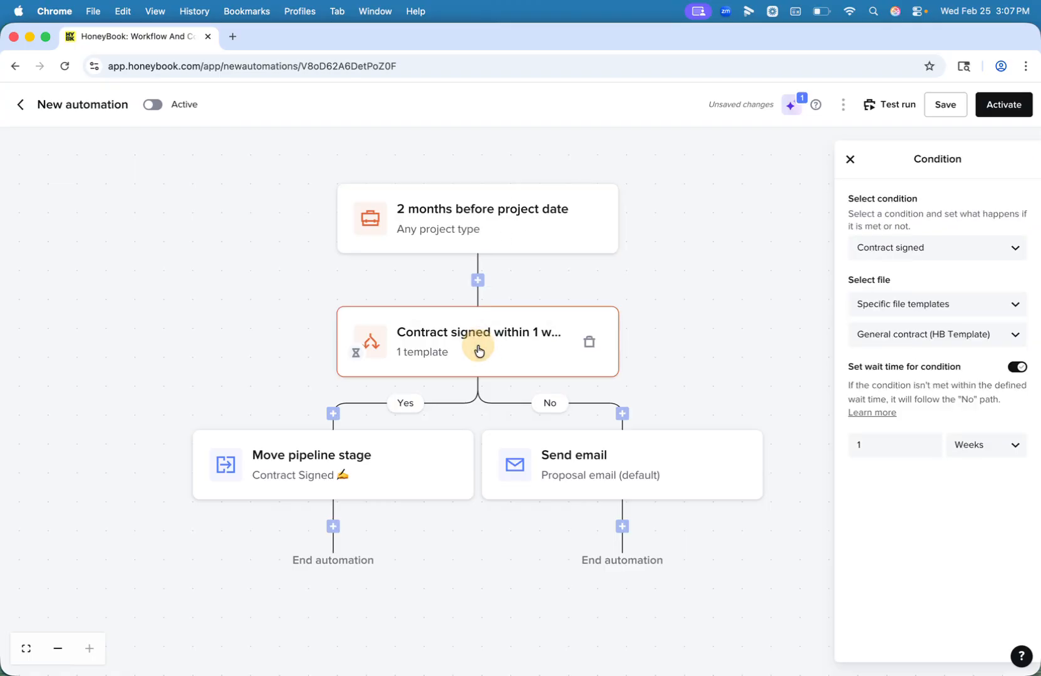
click(904, 247)
click(908, 280)
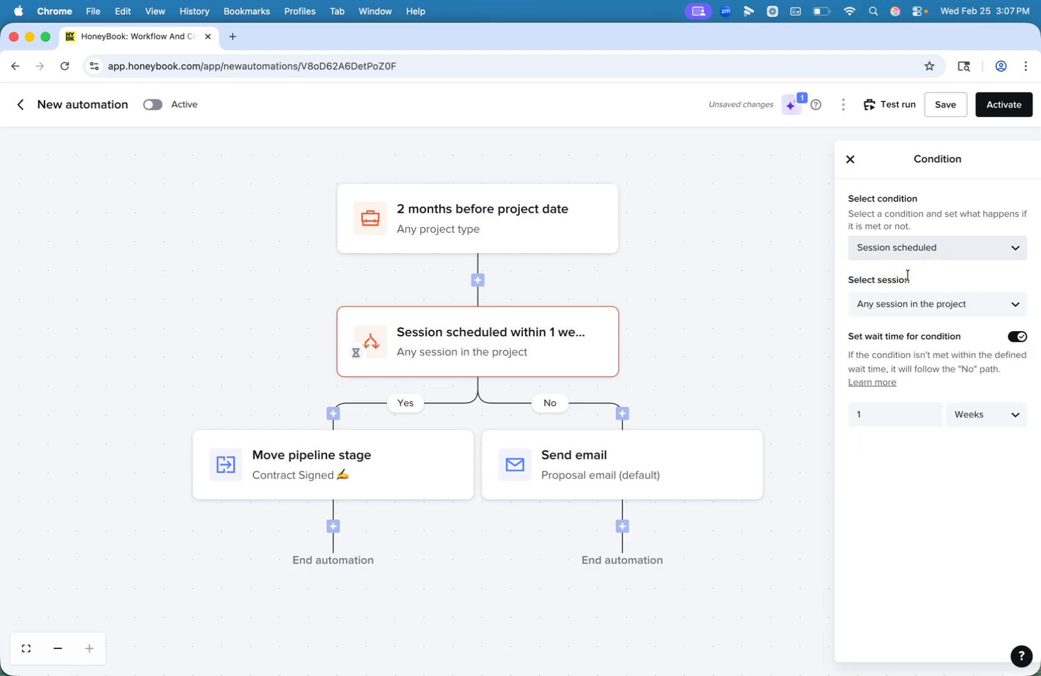
click(913, 307)
click(916, 366)
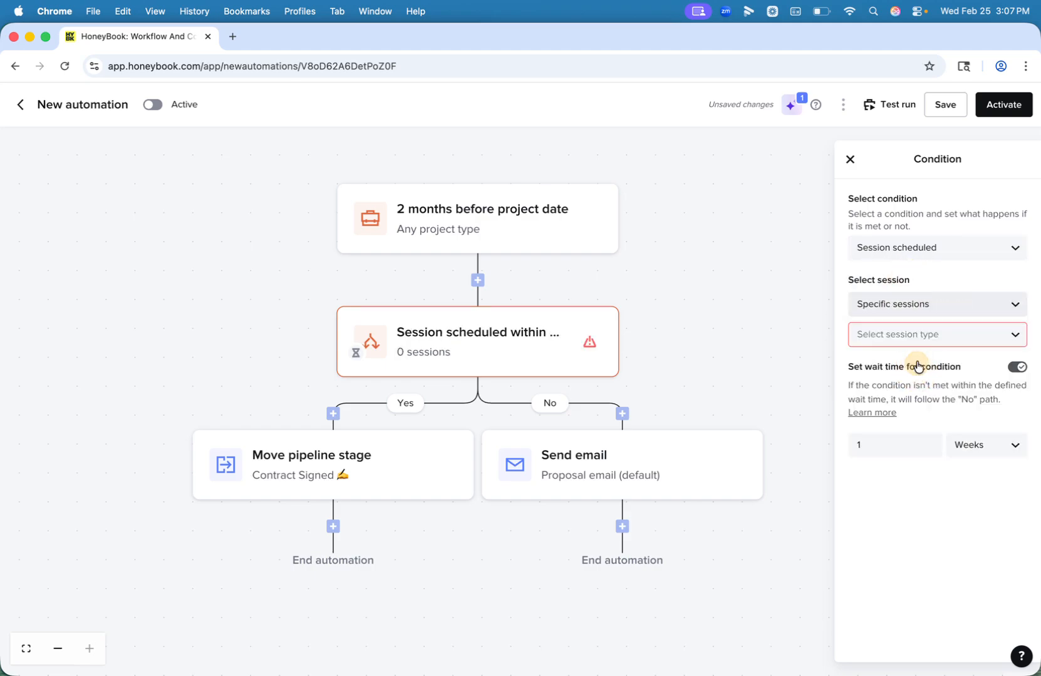
click(928, 339)
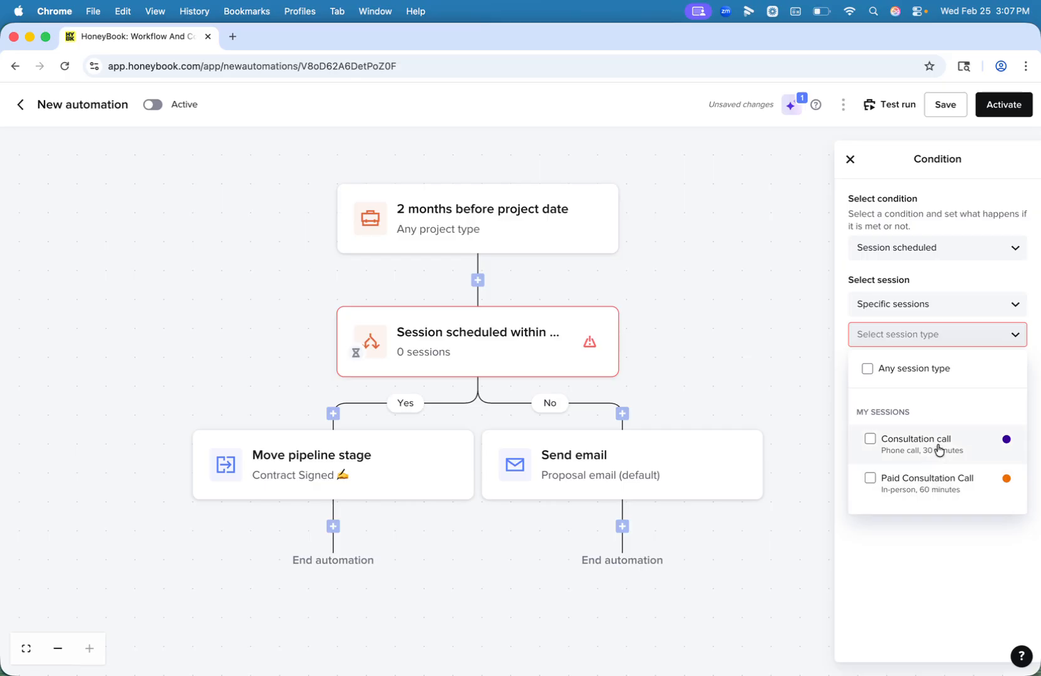
click(908, 489)
click(910, 561)
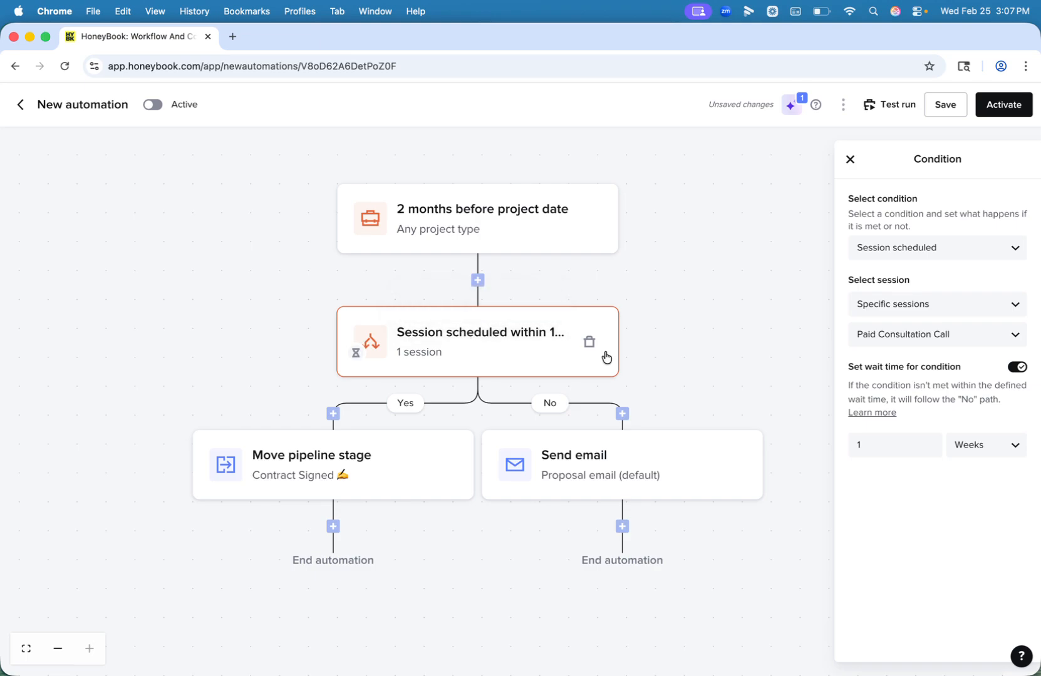
Set the automation's trigger to Project stage changed with the pipeline stage Proposal Sent
click(494, 222)
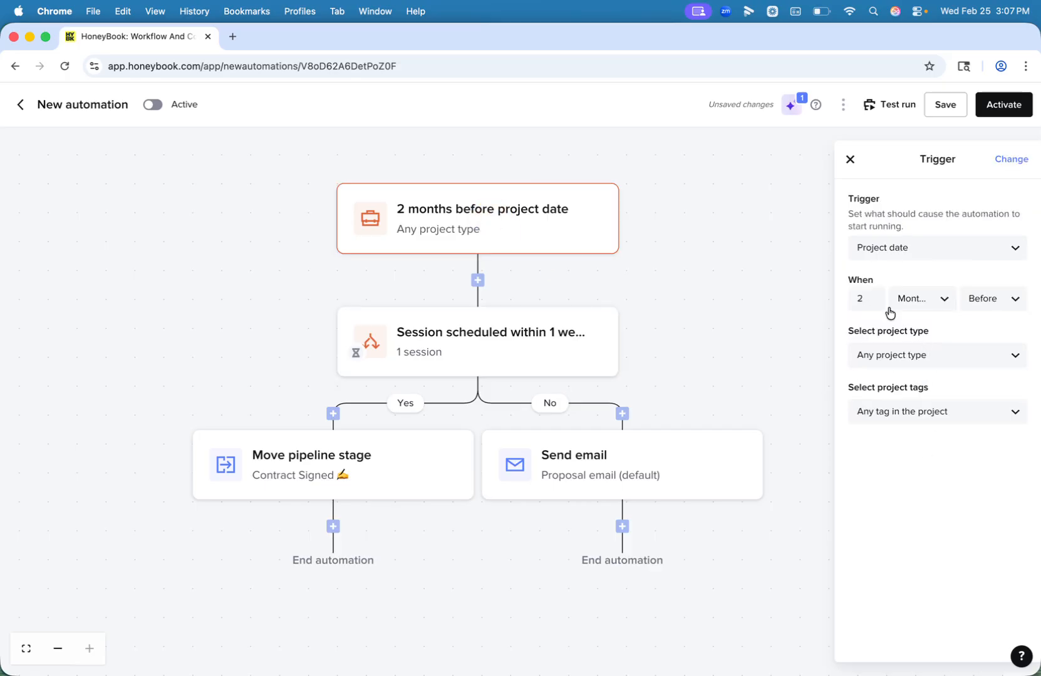
click(932, 247)
scroll(918, 395, down, 3)
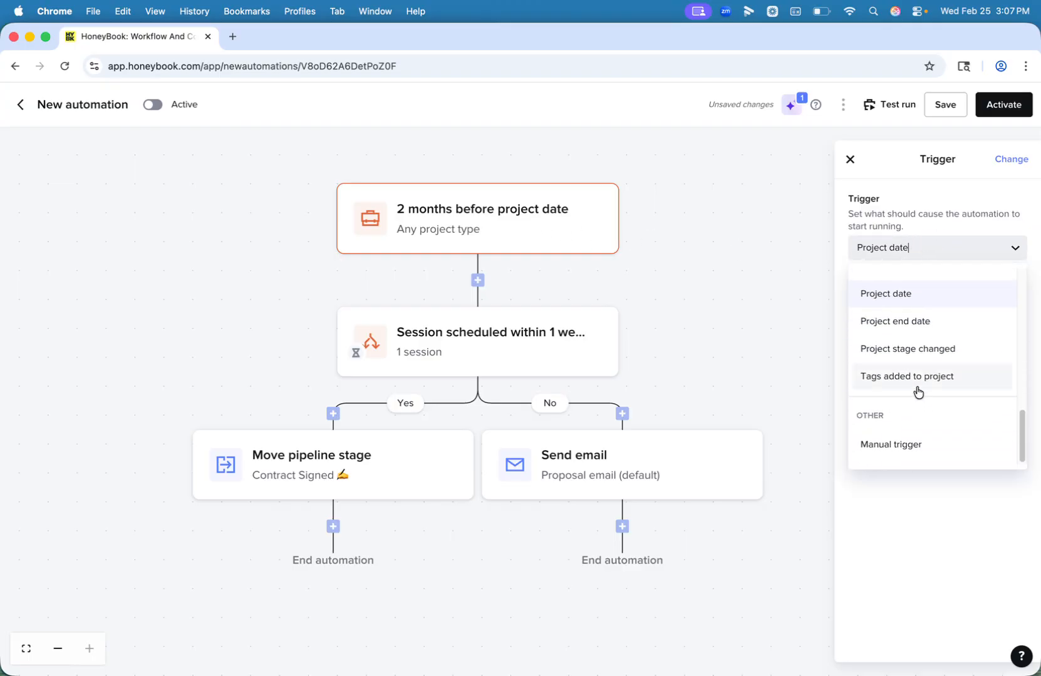
click(934, 355)
click(918, 302)
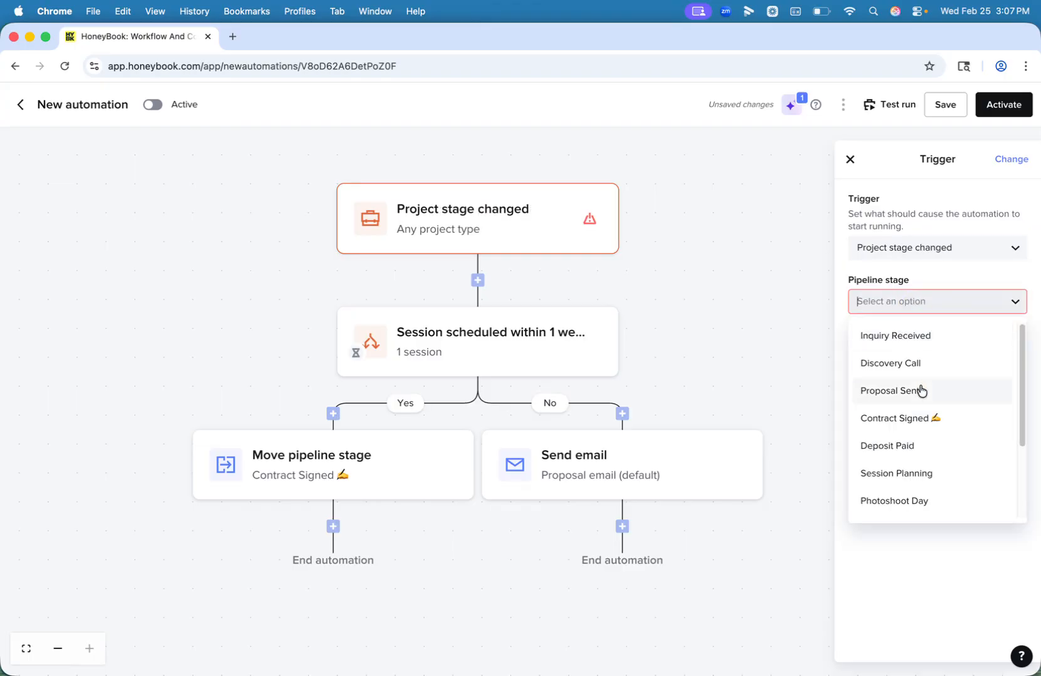
click(919, 393)
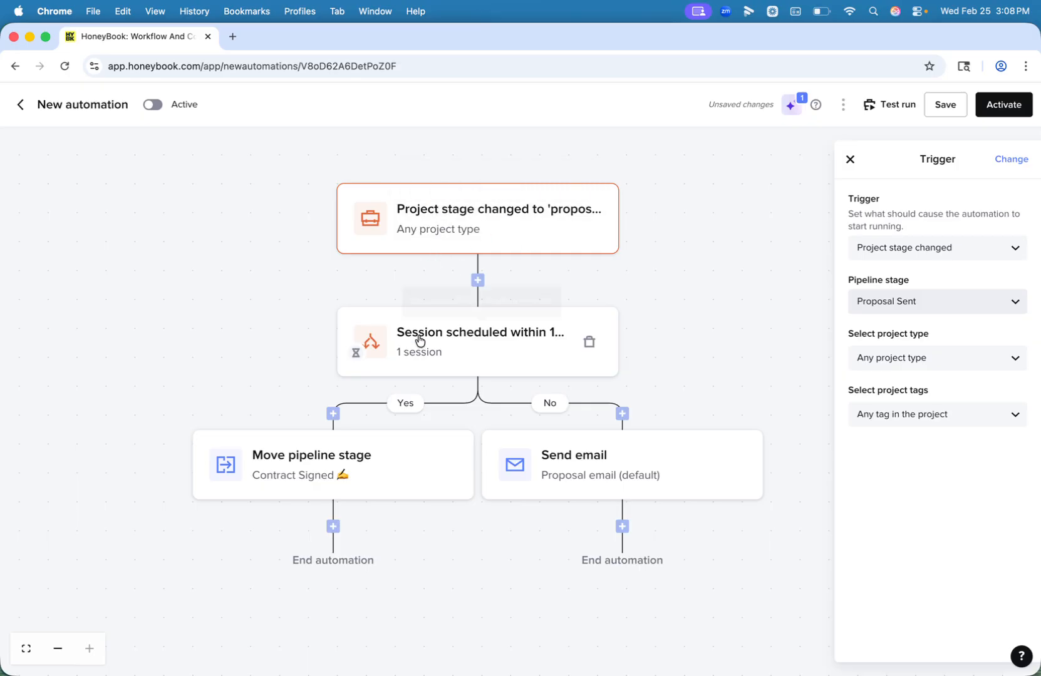
Insert a wait of 17 months between the trigger and the condition
click(477, 280)
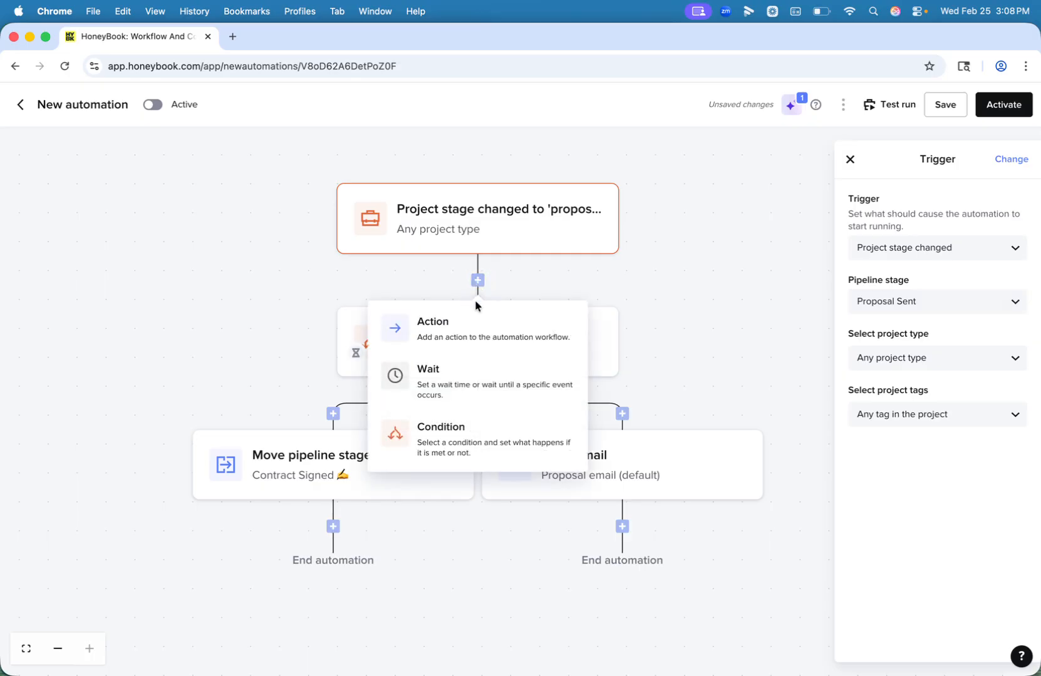
click(477, 383)
click(900, 308)
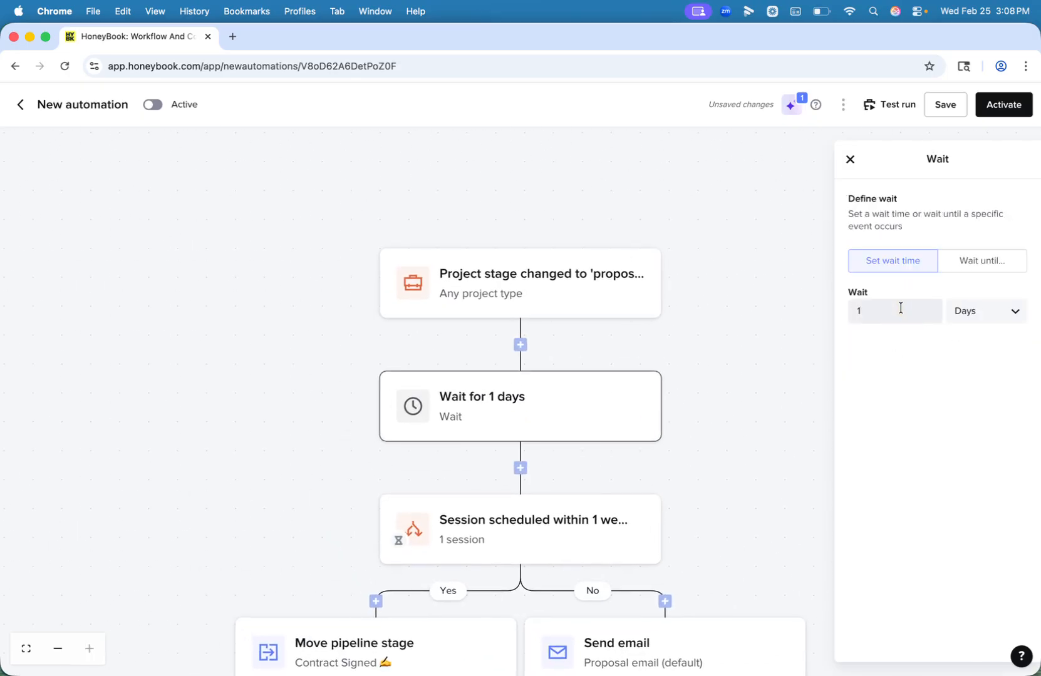
text(7)
click(992, 310)
click(993, 455)
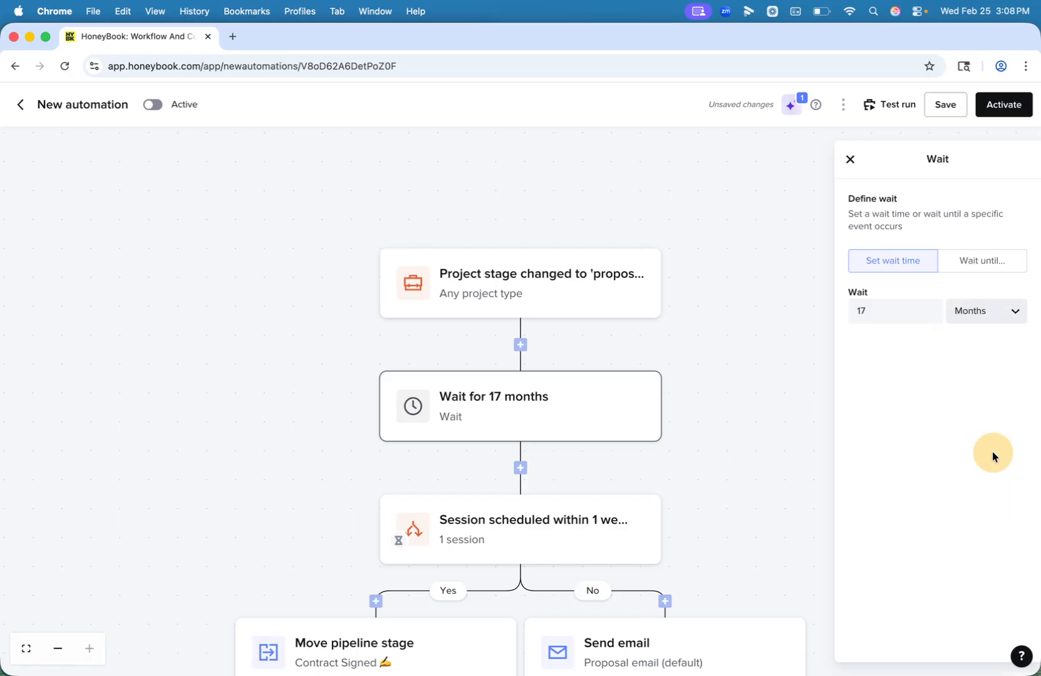
click(881, 312)
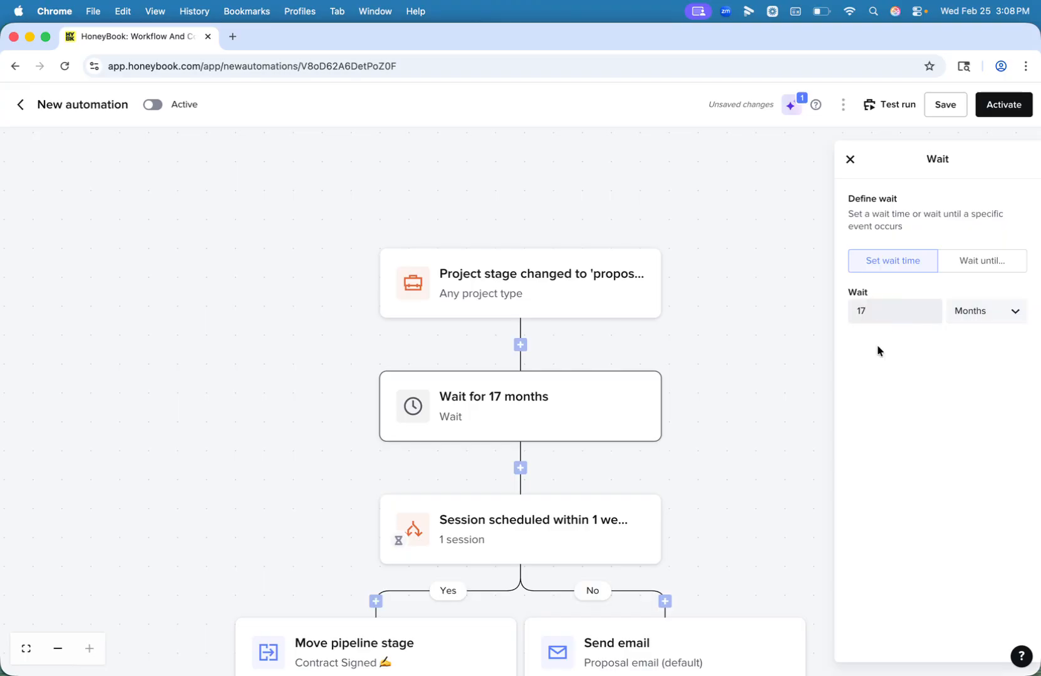
click(874, 374)
Change the condition below the wait to Contract signed and close its settings
click(529, 522)
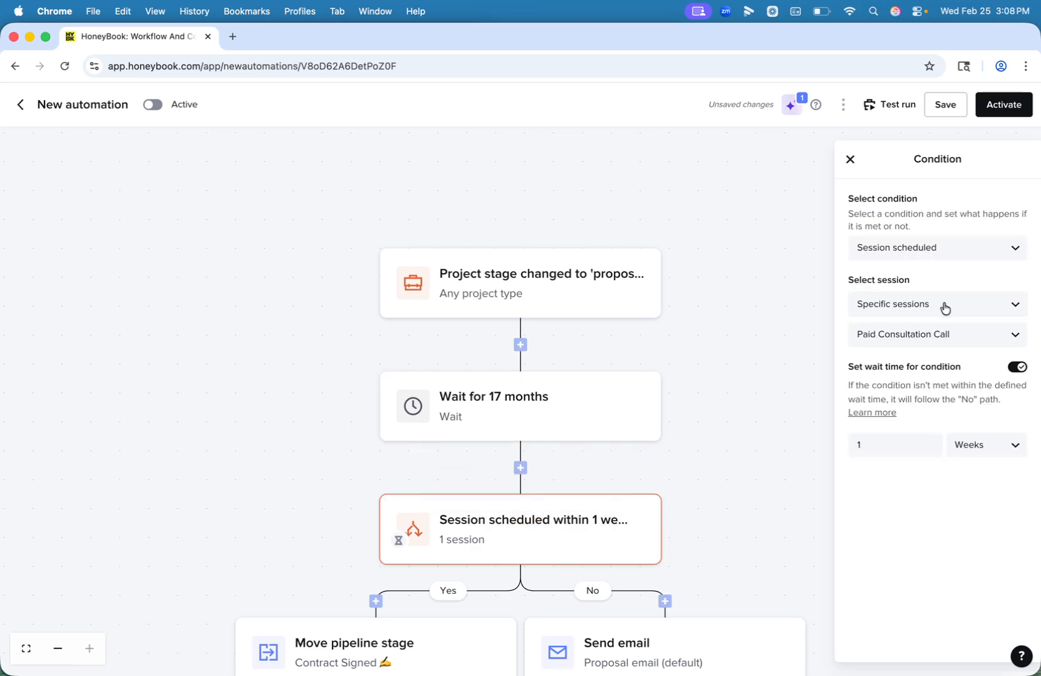
click(912, 256)
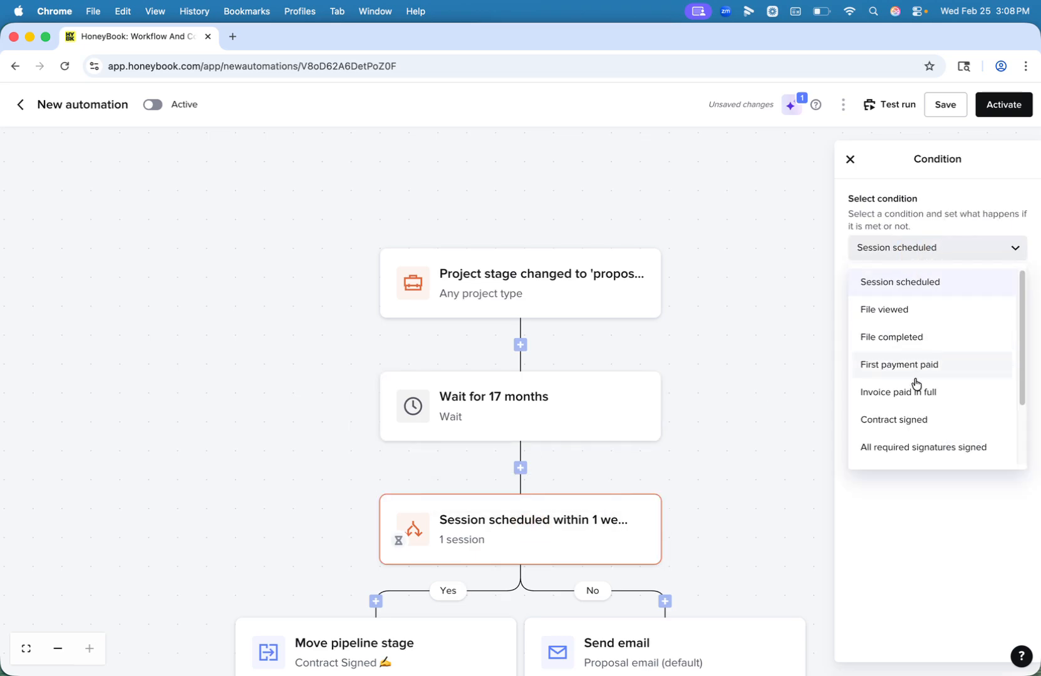
click(915, 419)
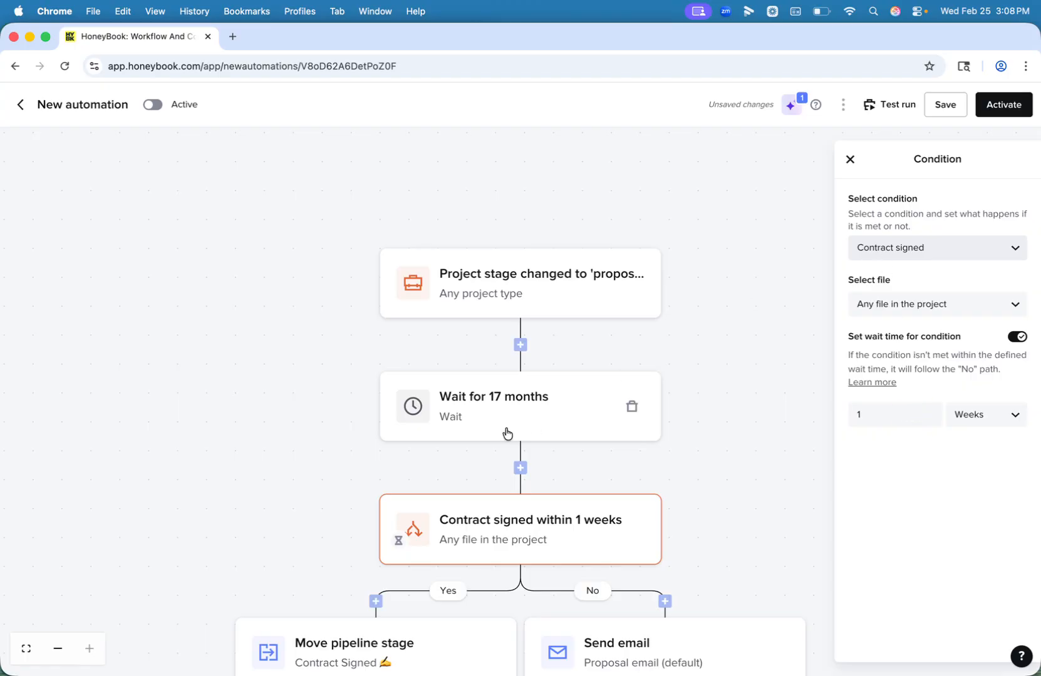
click(741, 418)
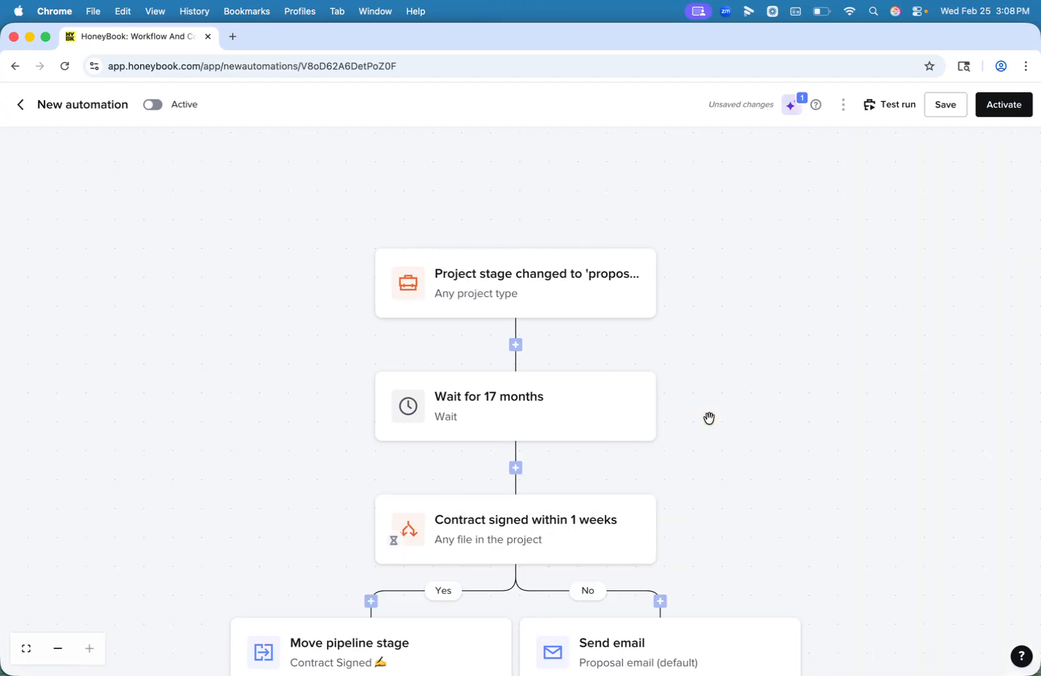
Change the Yes branch's action to Send email using the Thank you (default) template
drag(710, 415, 762, 176)
drag(410, 397, 395, 396)
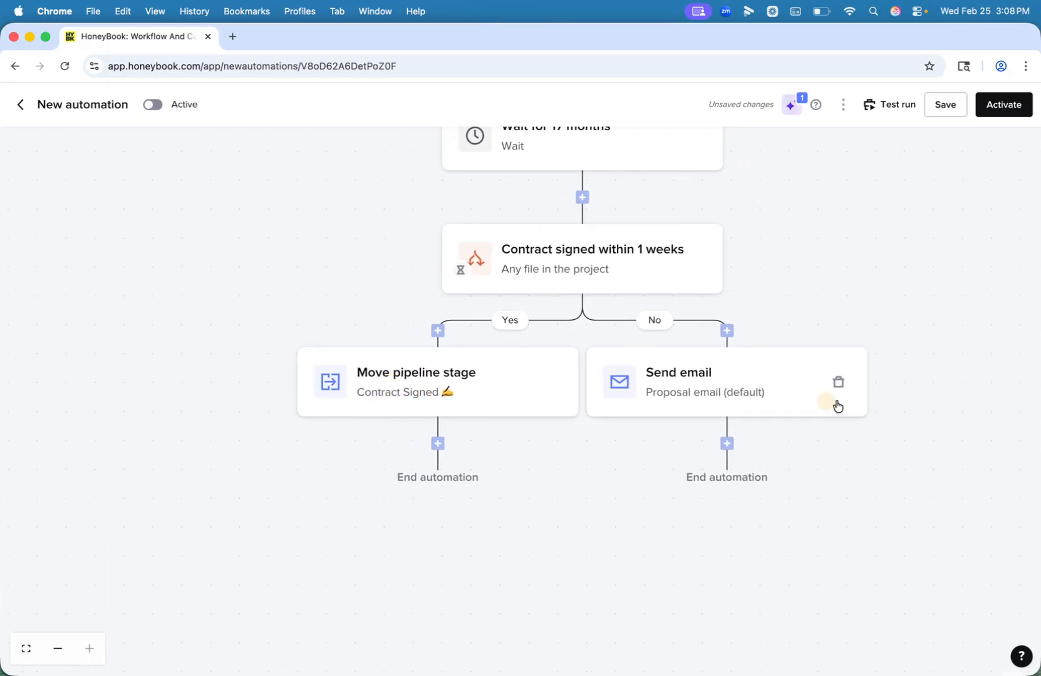
drag(320, 384, 319, 384)
click(437, 390)
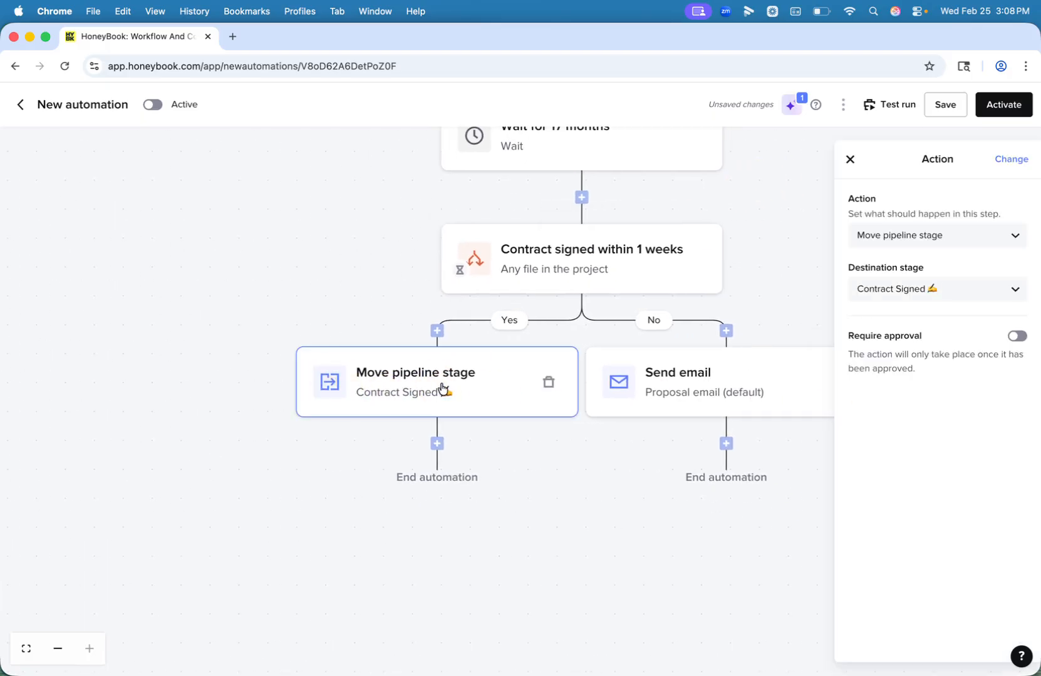
click(945, 233)
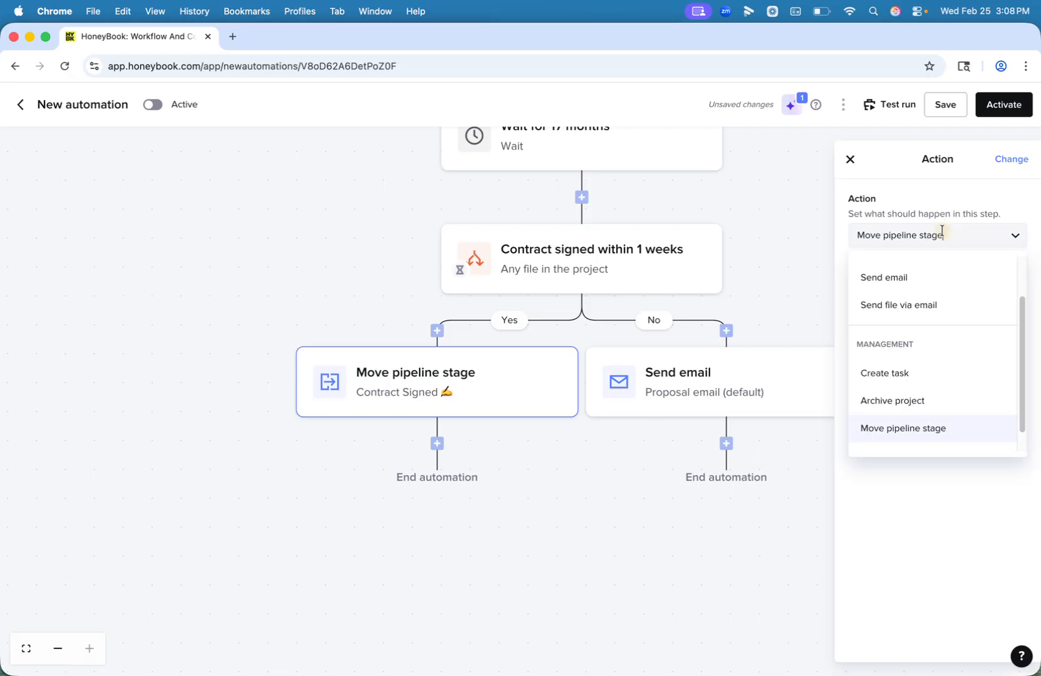
click(909, 280)
click(924, 349)
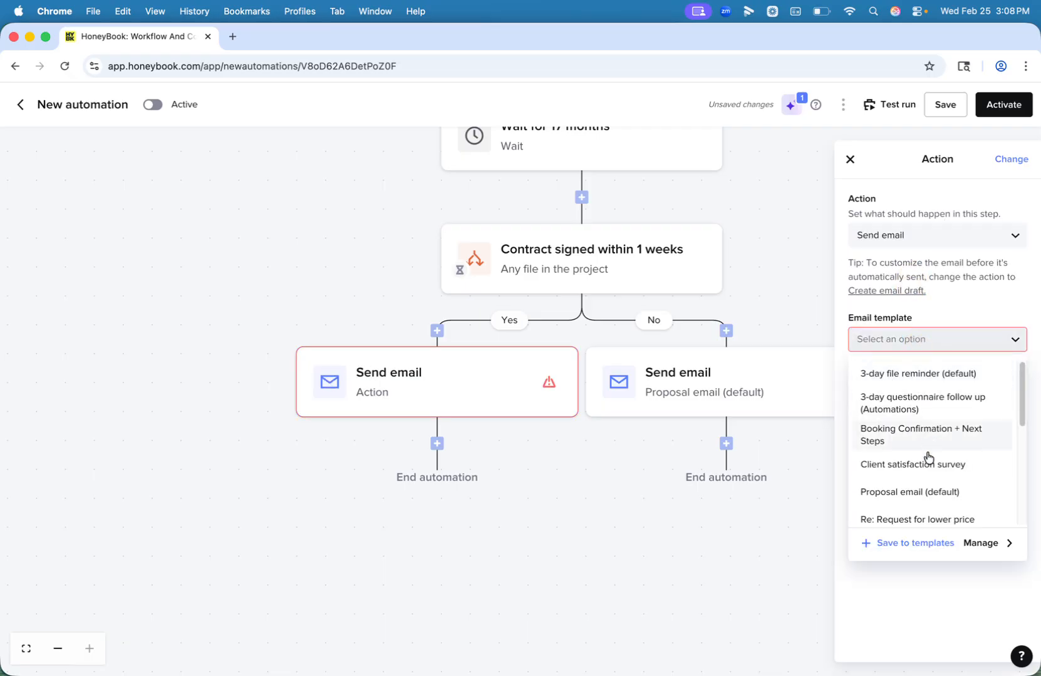
scroll(927, 470, down, 5)
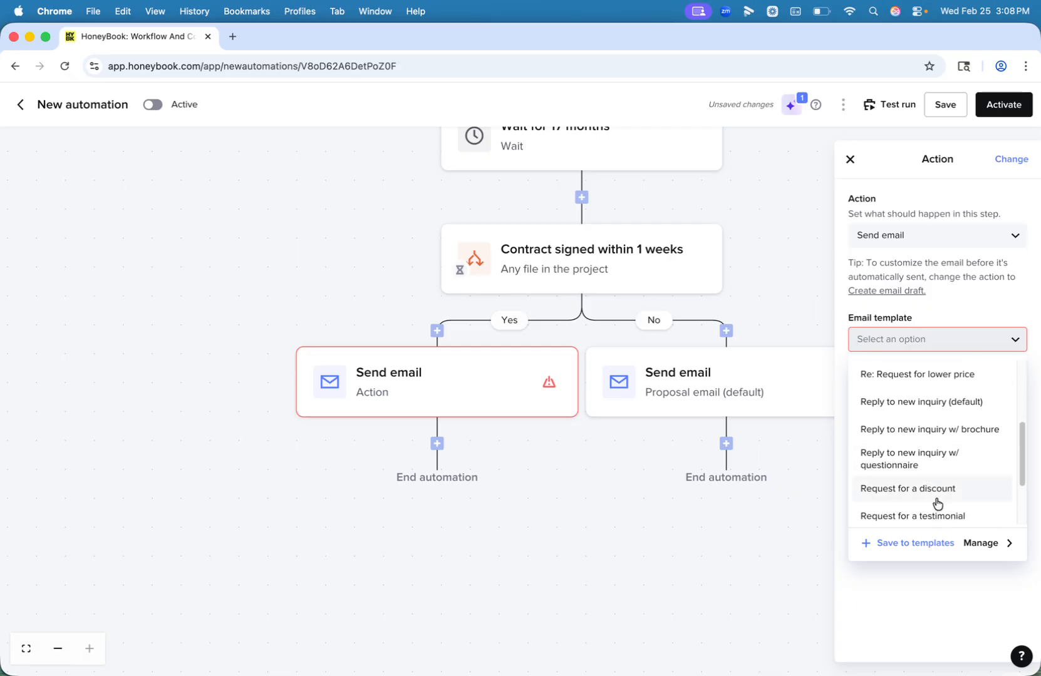
scroll(941, 480, down, 3)
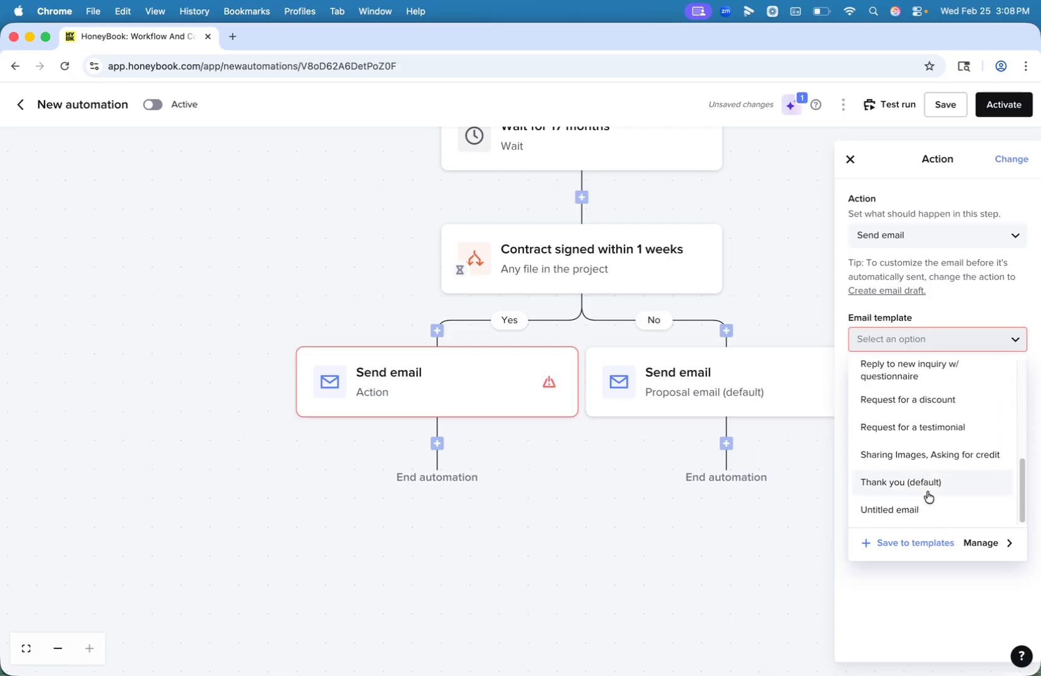
click(924, 488)
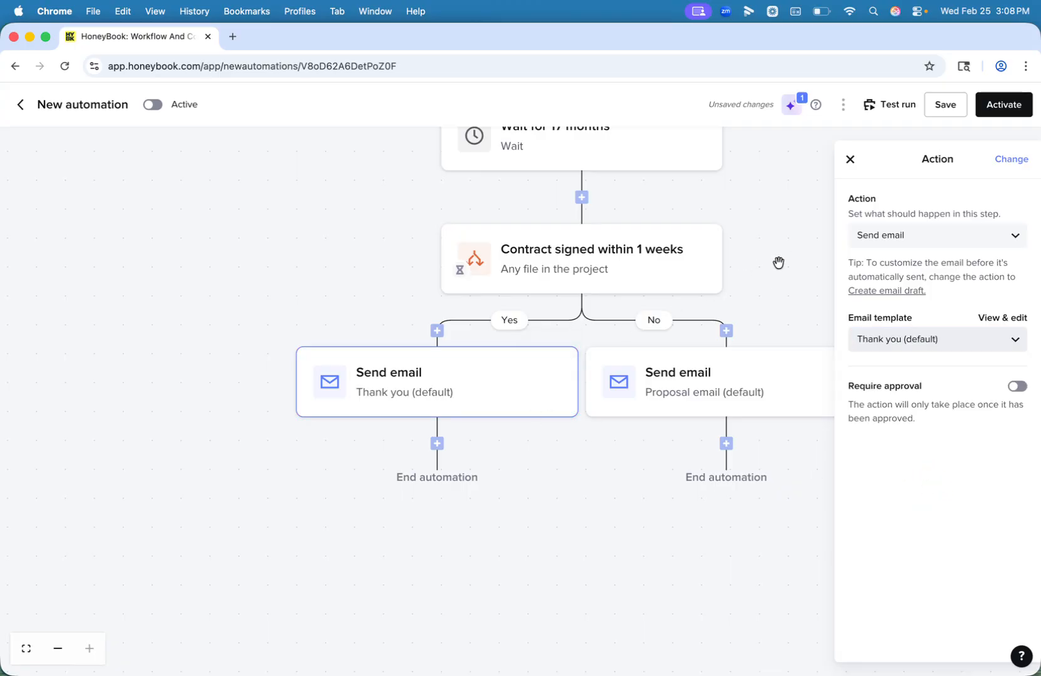
Limit the contract-signed condition to specific file templates and choose General contract (HB Template)
drag(778, 225, 671, 419)
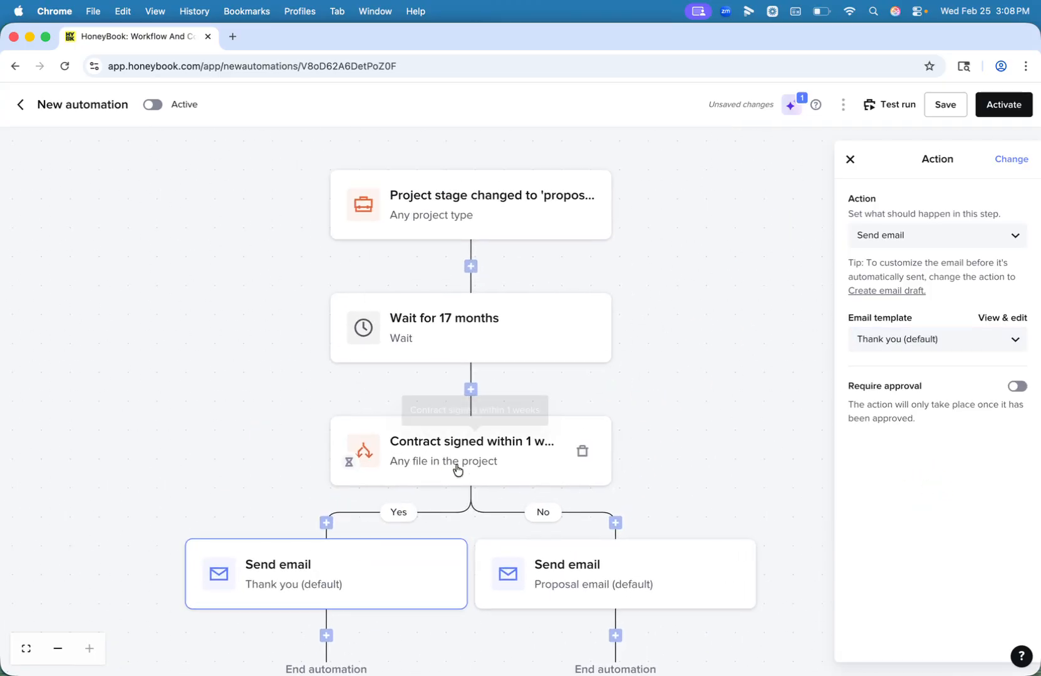
click(444, 449)
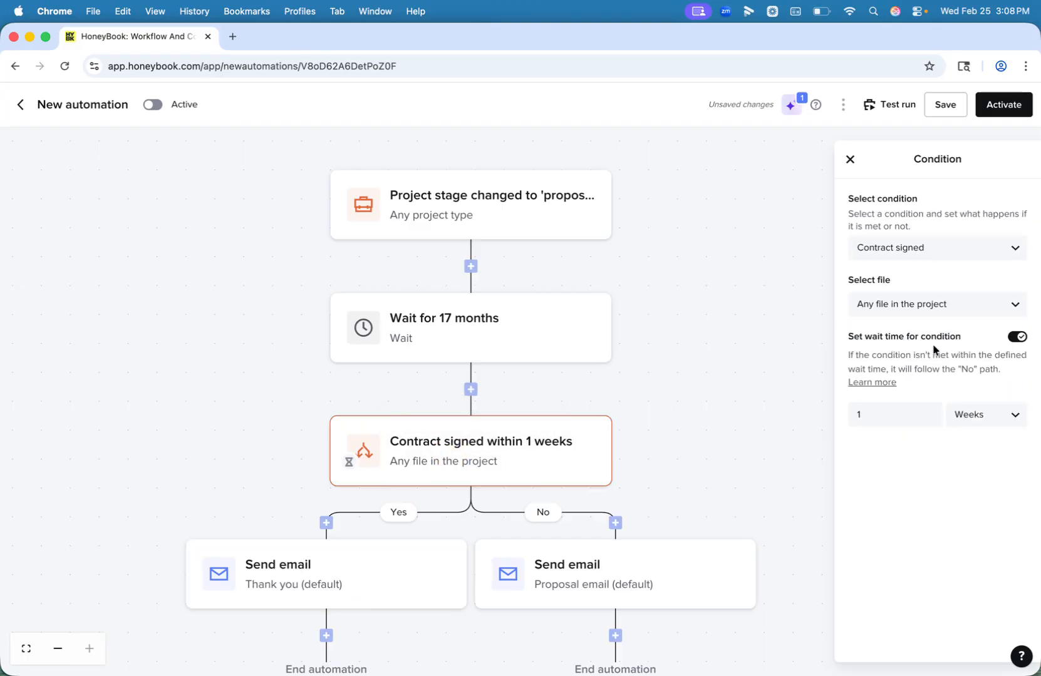
click(925, 312)
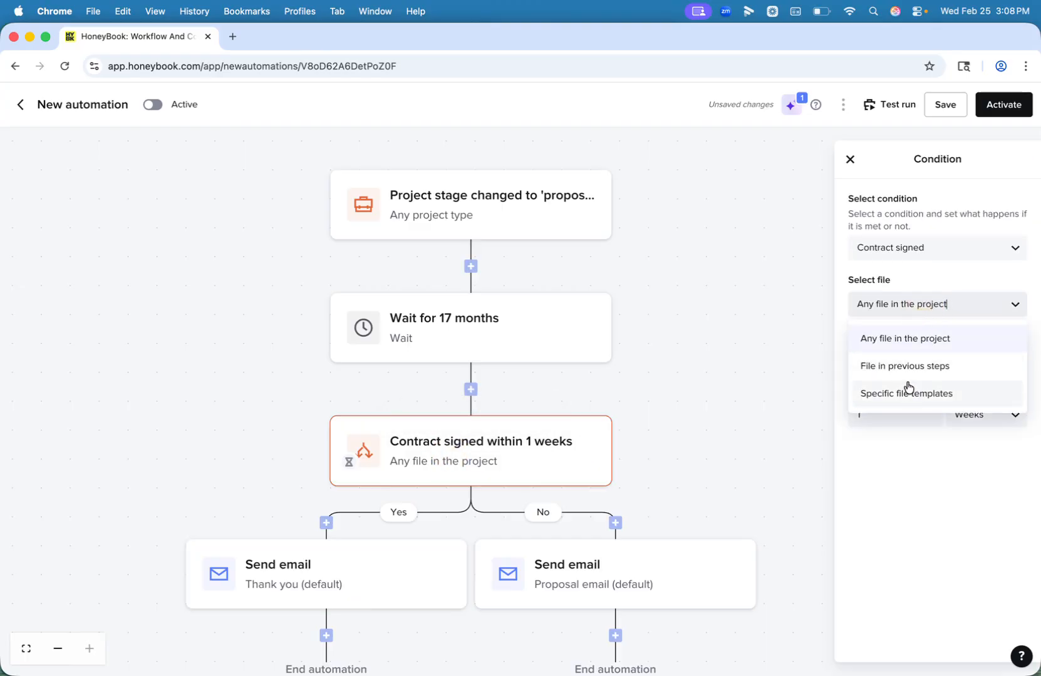
click(907, 393)
click(943, 338)
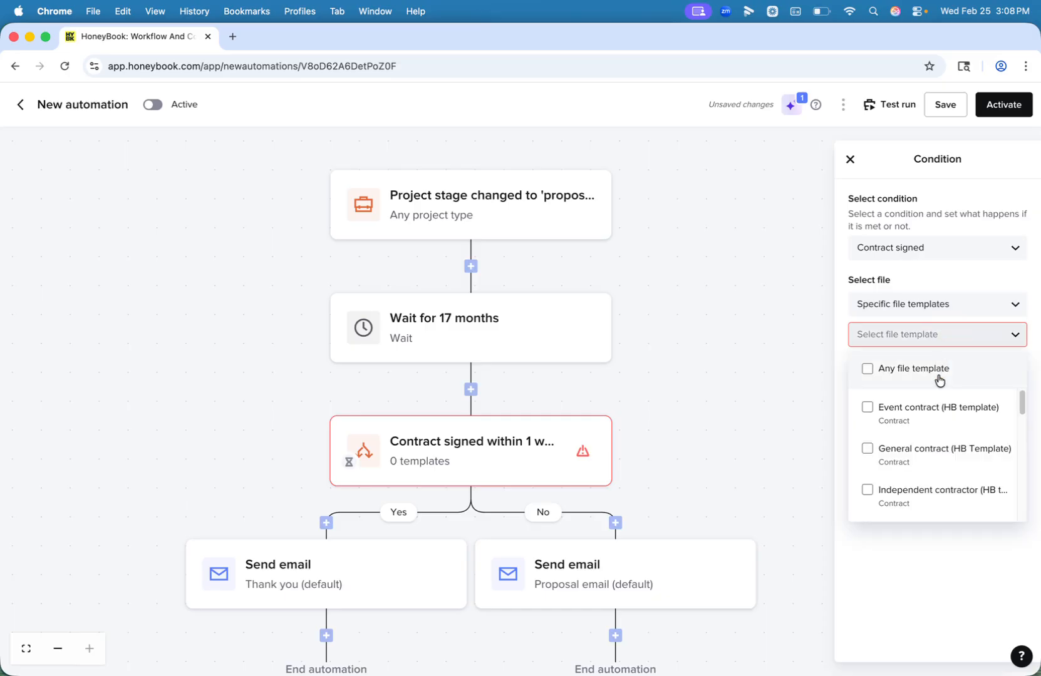
click(916, 456)
click(883, 585)
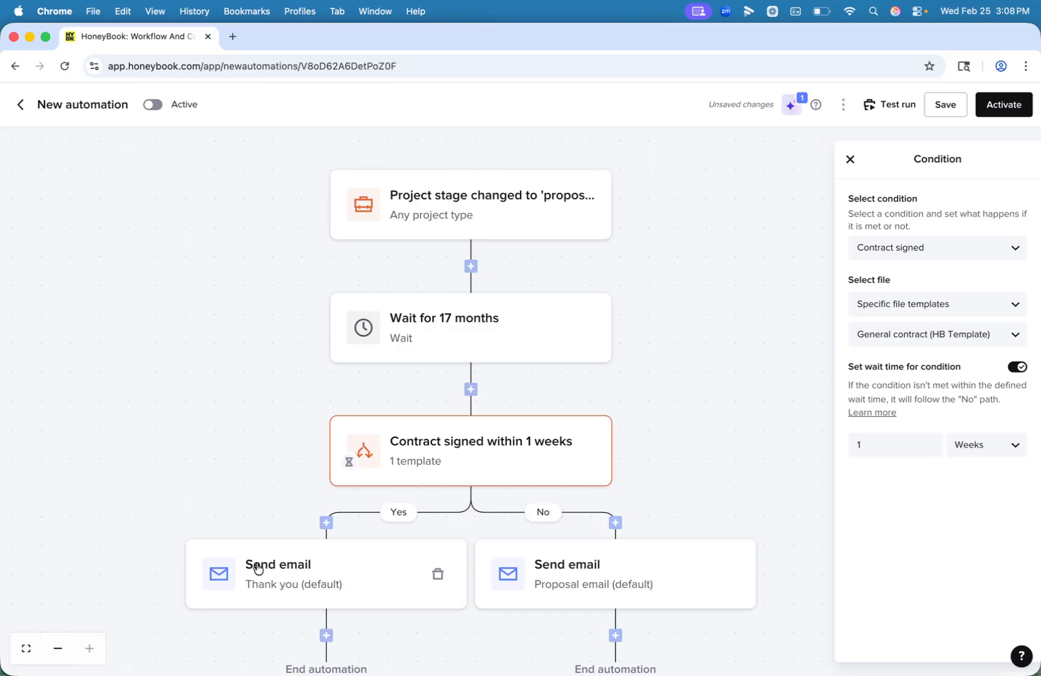
Set the contract-signed condition's wait time to 1 month and review the stage-change trigger's settings
click(489, 226)
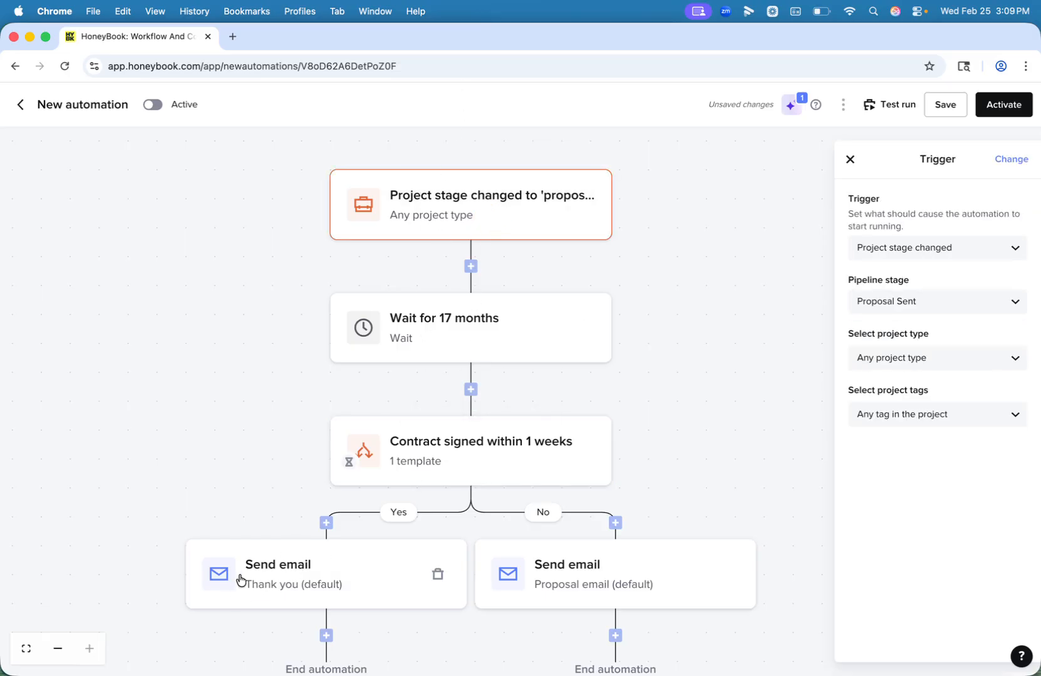
click(416, 480)
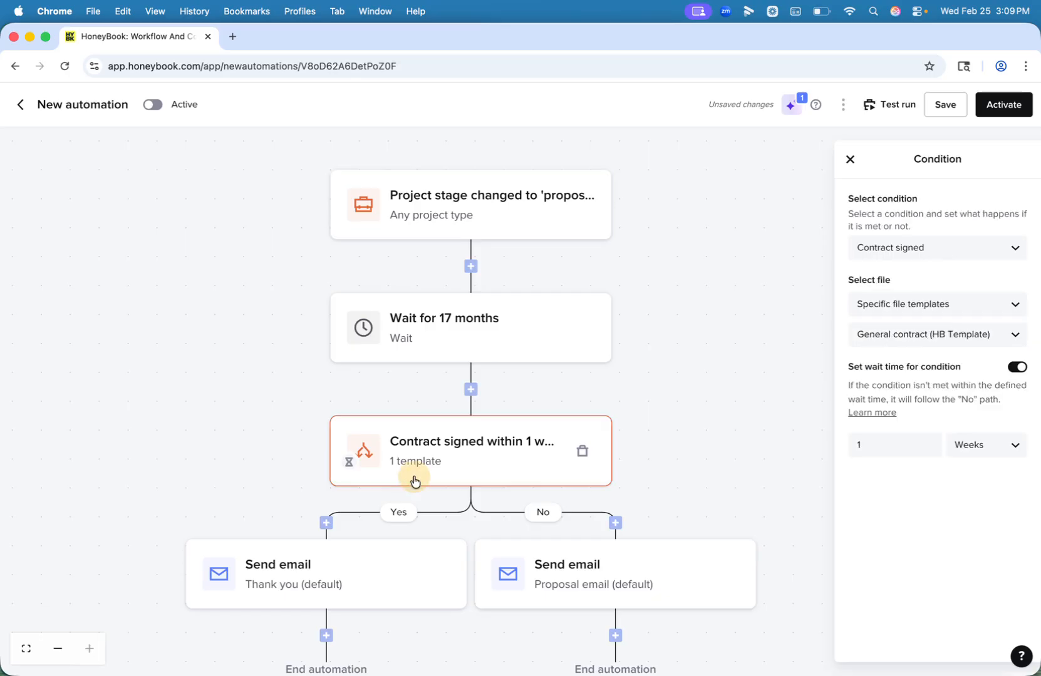
click(972, 458)
click(965, 589)
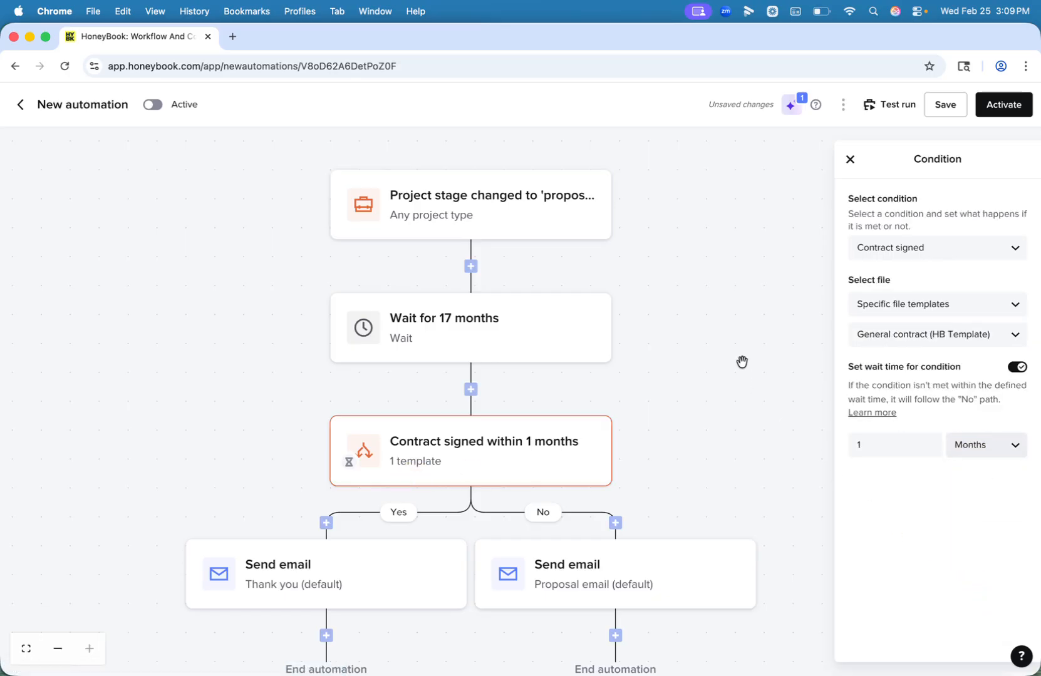
click(440, 197)
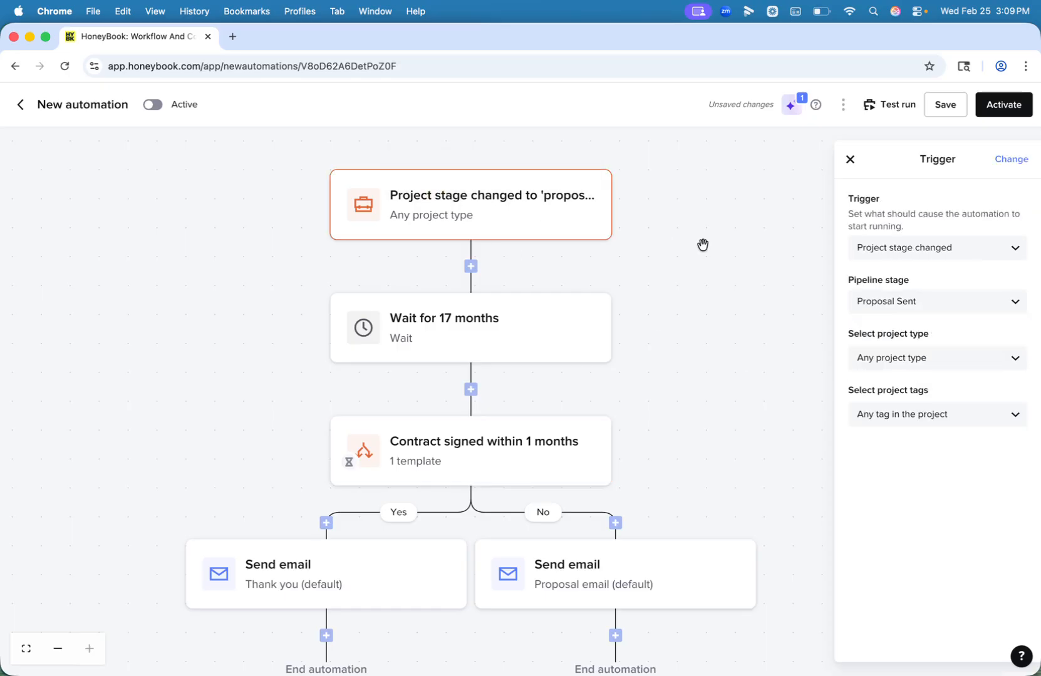
click(456, 462)
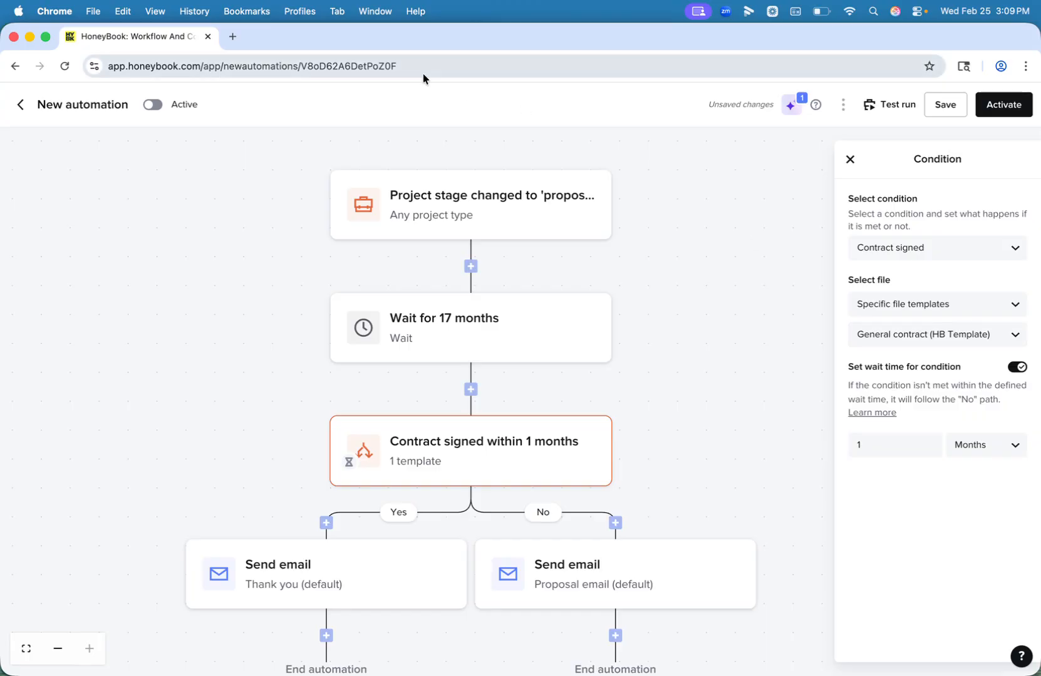
Save and exit the automation, and open the file templates list from all files
click(13, 109)
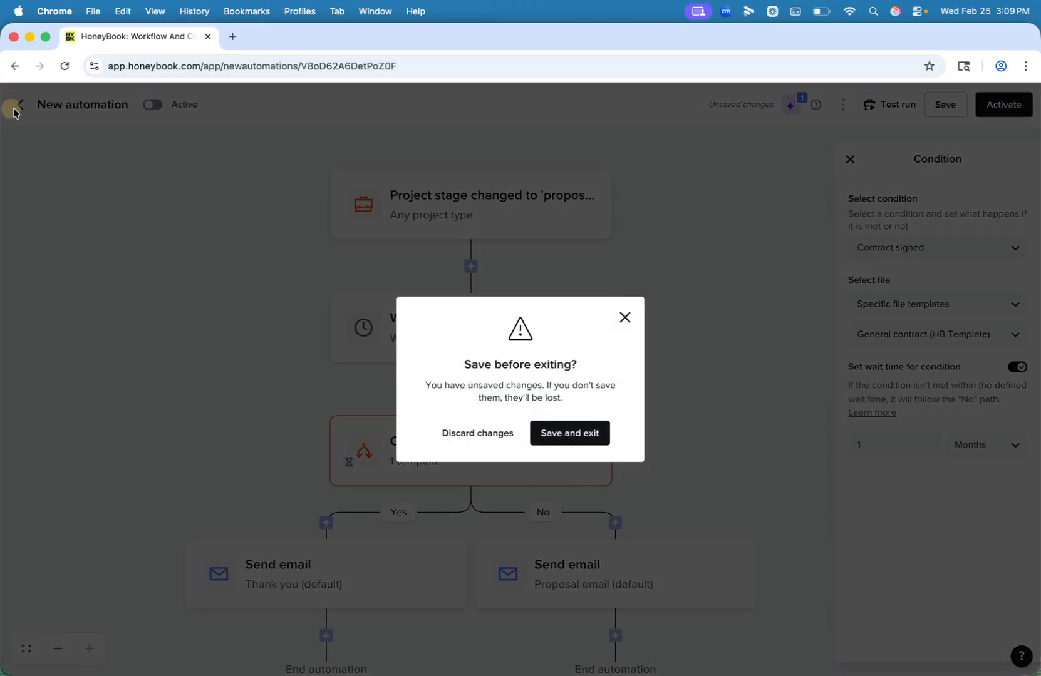
click(587, 442)
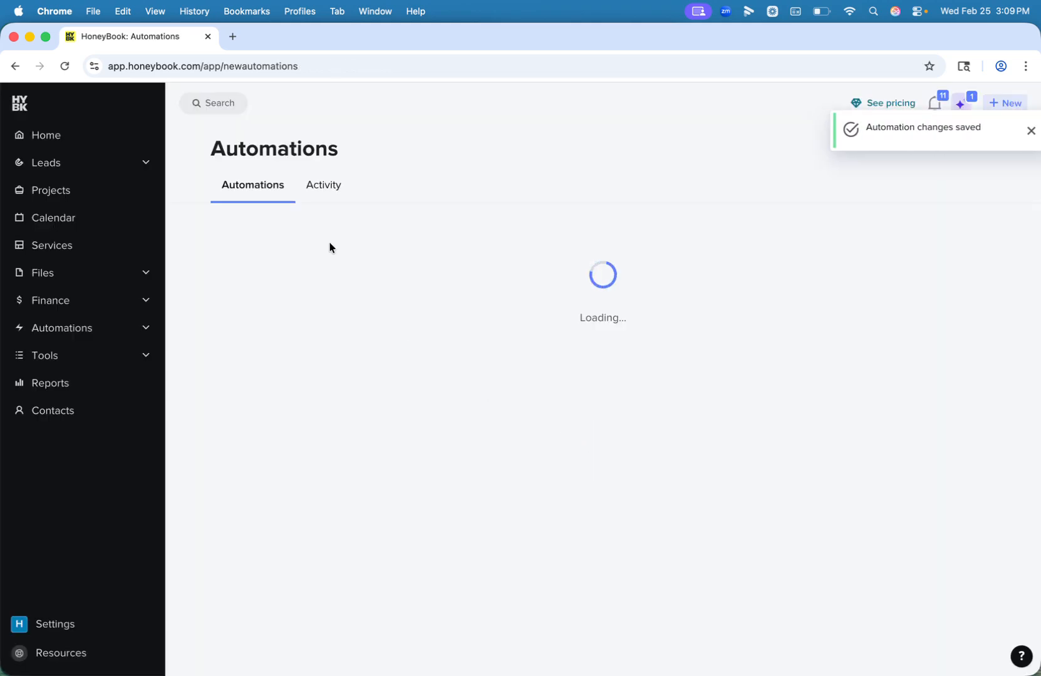
mouse_move(132, 330)
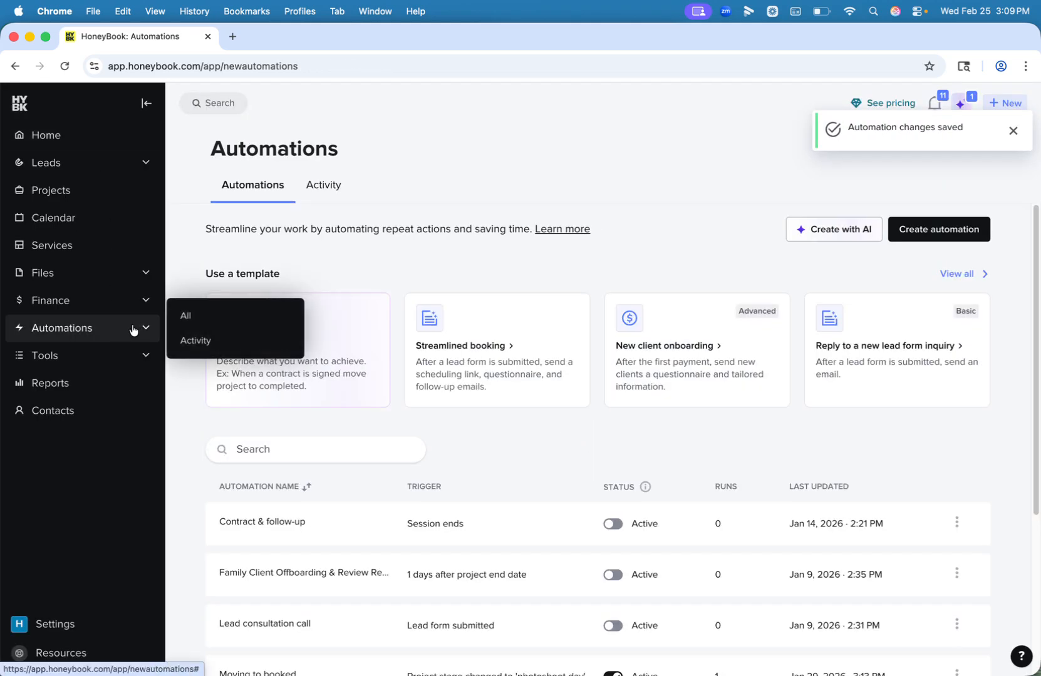
mouse_move(146, 272)
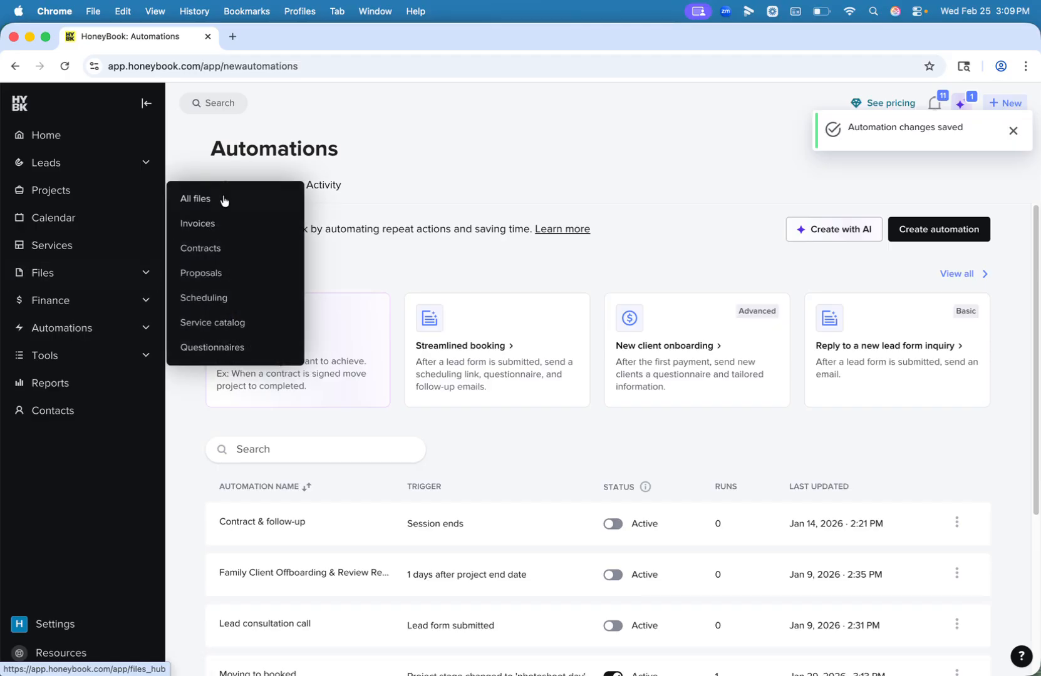
click(227, 199)
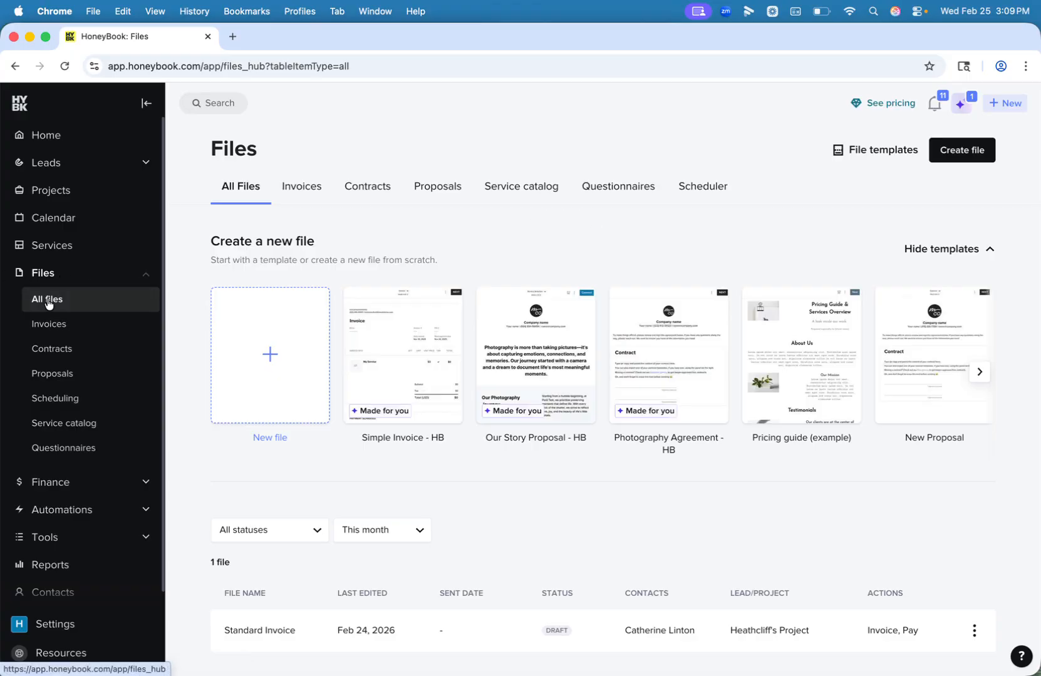
click(882, 149)
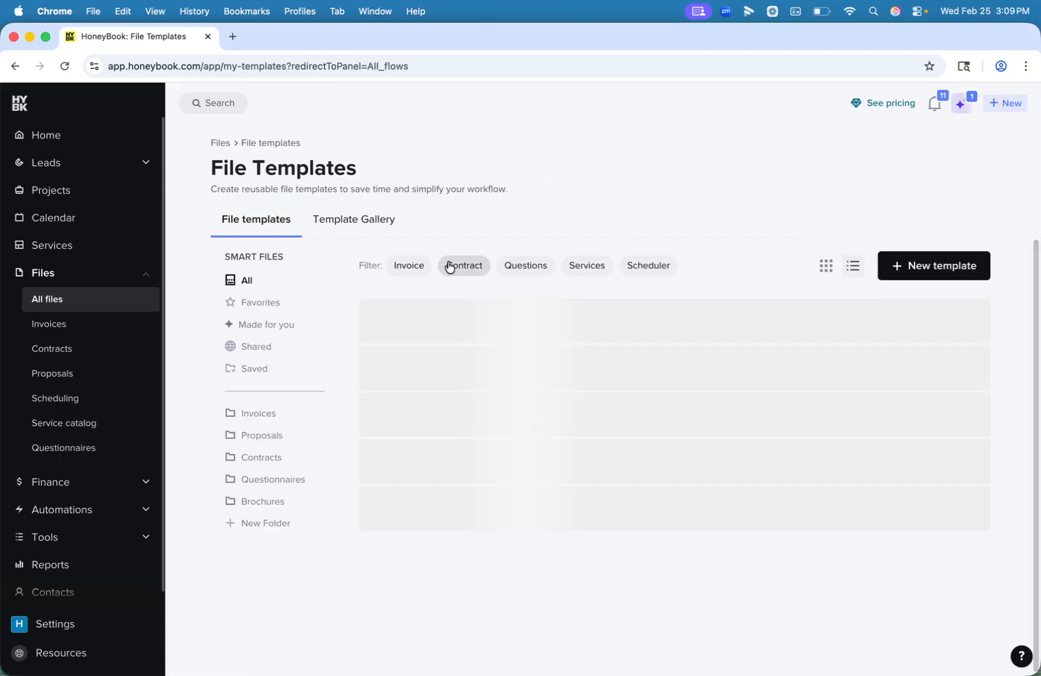
Duplicate the General contract (HB Template) file template
scroll(464, 351, down, 10)
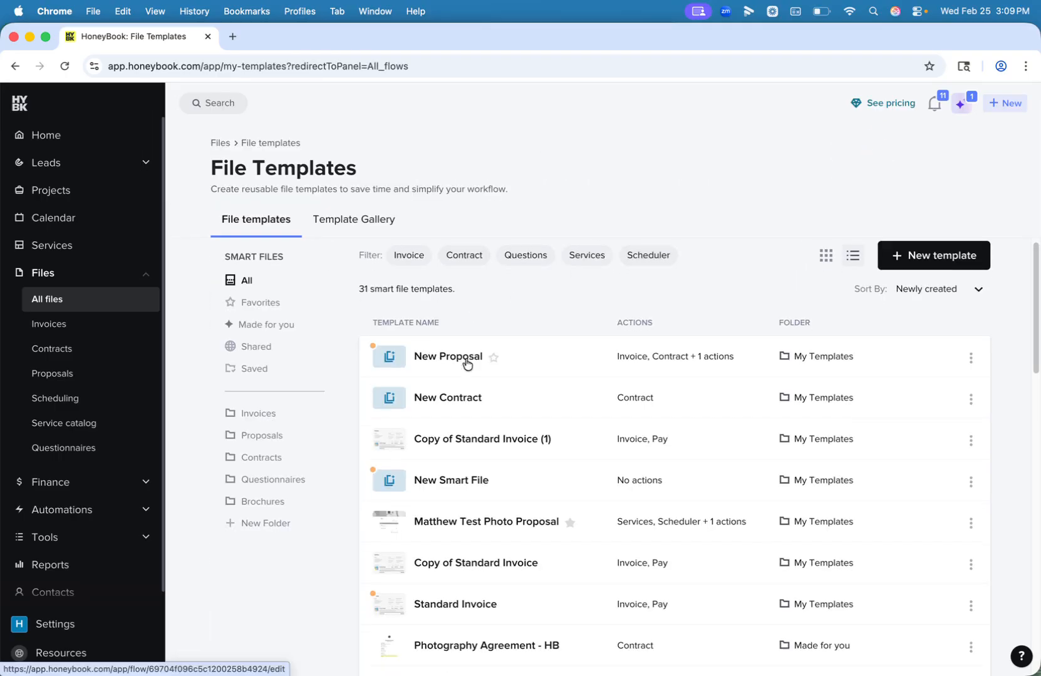
scroll(466, 364, down, 10)
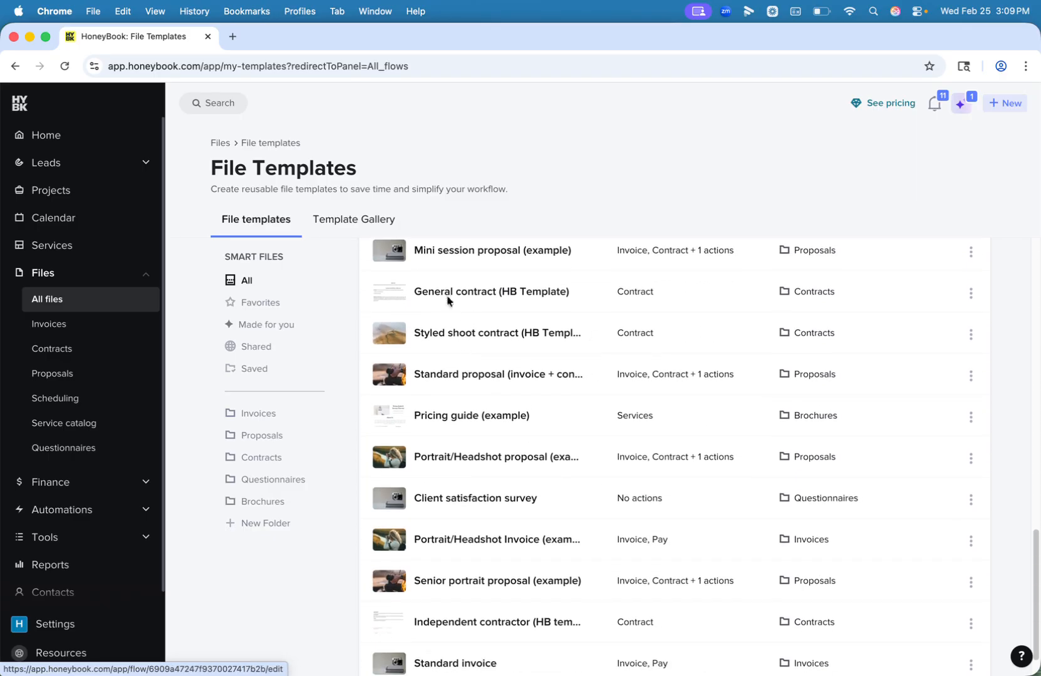
scroll(481, 306, down, 2)
scroll(460, 413, up, 5)
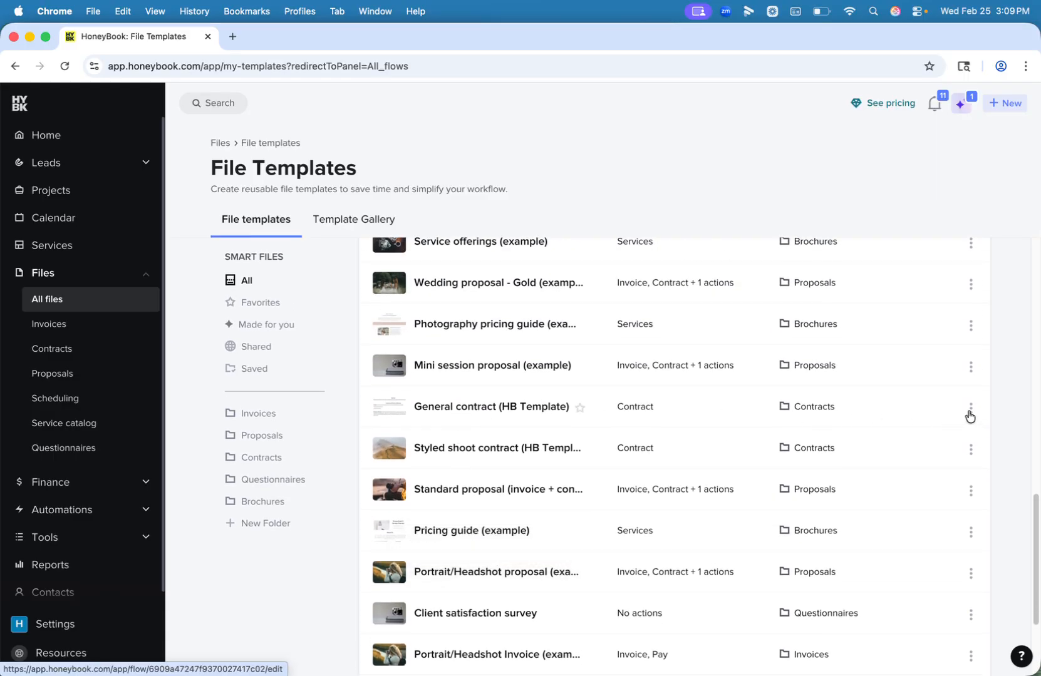
click(970, 411)
click(962, 488)
scroll(504, 419, up, 12)
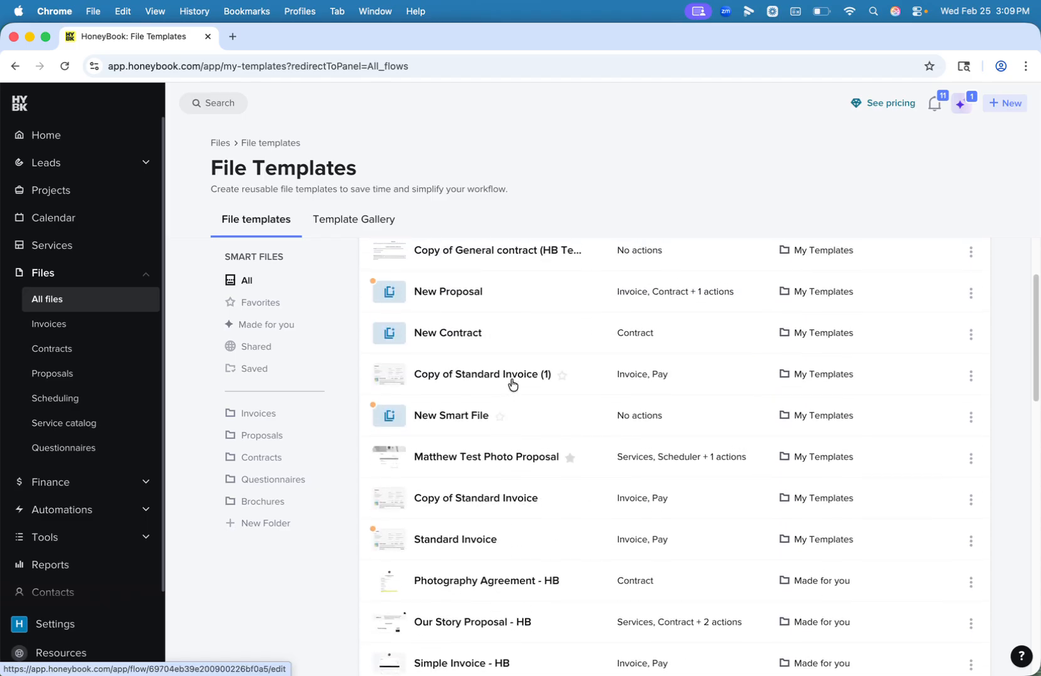
Open the copied general contract template for editing and rename it Renewal Contract (HB Template)
click(486, 250)
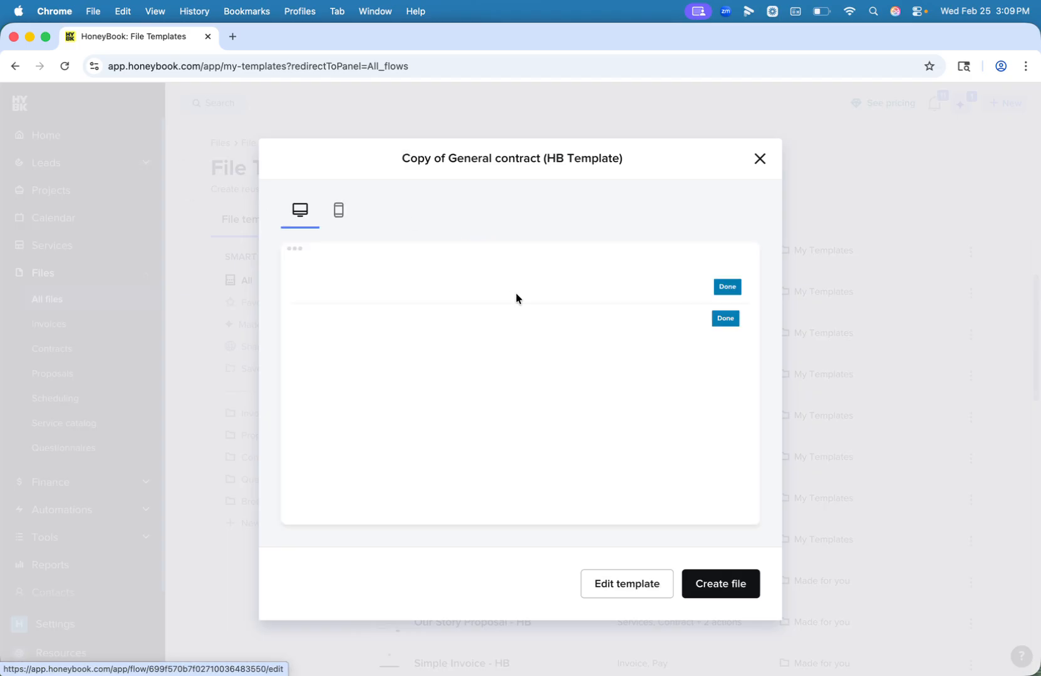
click(612, 584)
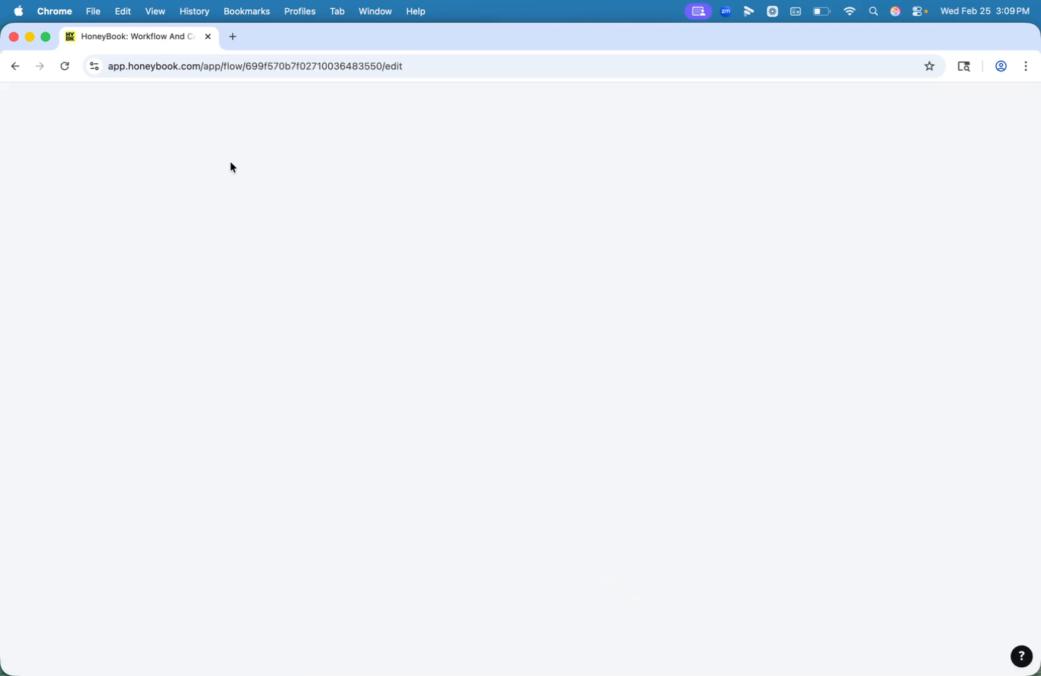
click(91, 99)
key(BackSpace)
key(BackSpace)
key(BackSpace)
key(BackSpace)
key(BackSpace)
key(BackSpace)
key(BackSpace)
key(BackSpace)
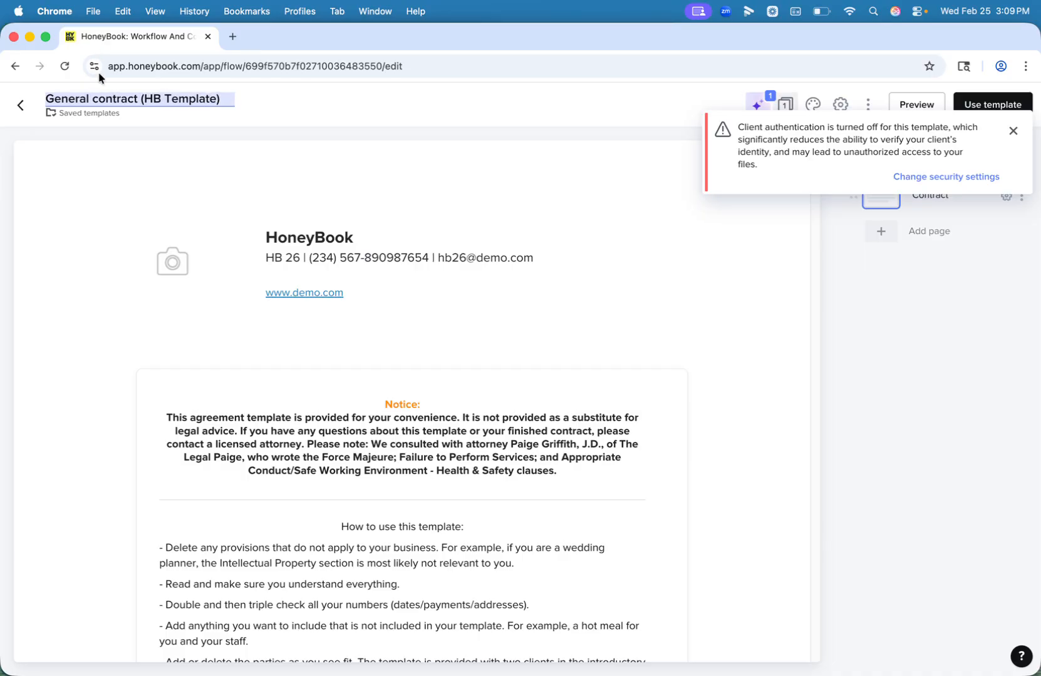
key(BackSpace)
key(BackSpace)
key(BackSpace)
key(BackSpace)
key(BackSpace)
key(BackSpace)
key(BackSpace)
key(BackSpace)
key(BackSpace)
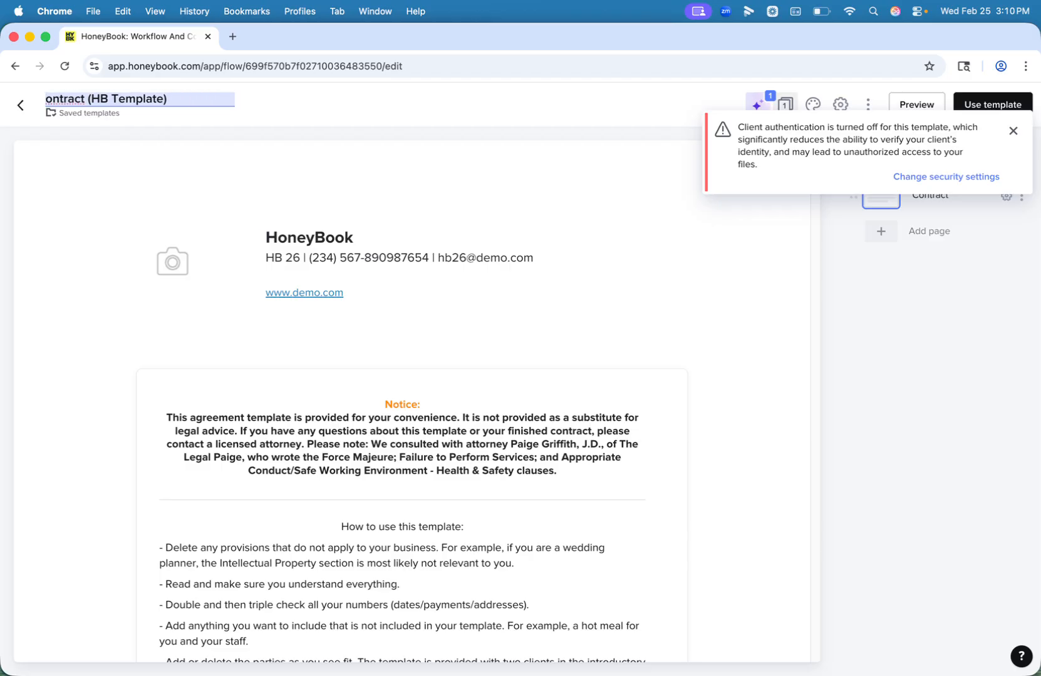
text(C)
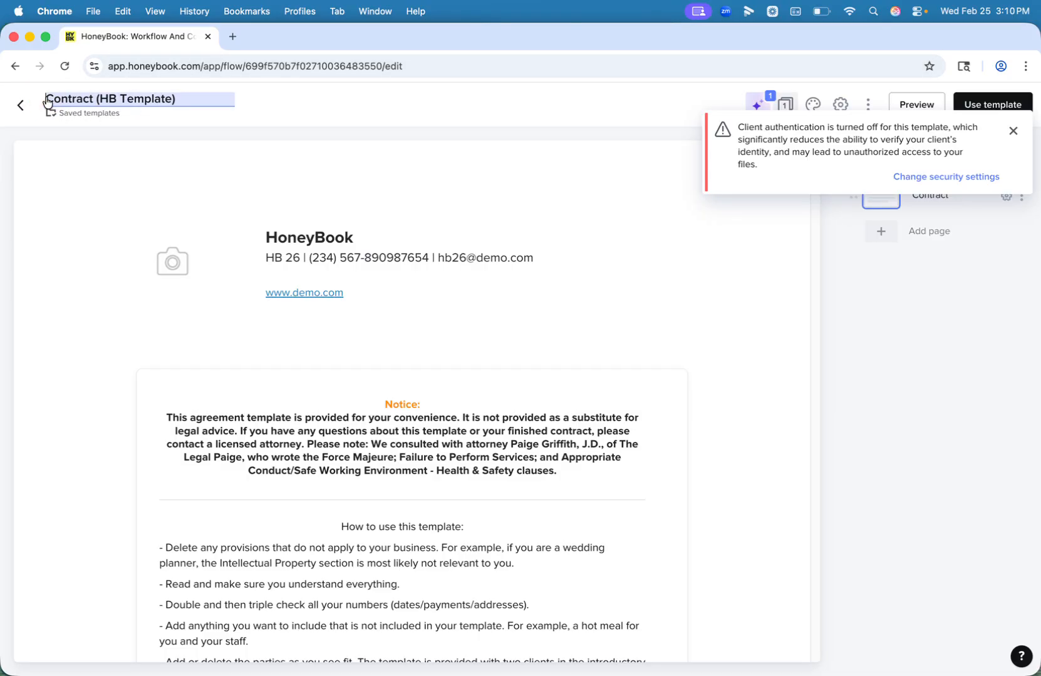
text(Renewal)
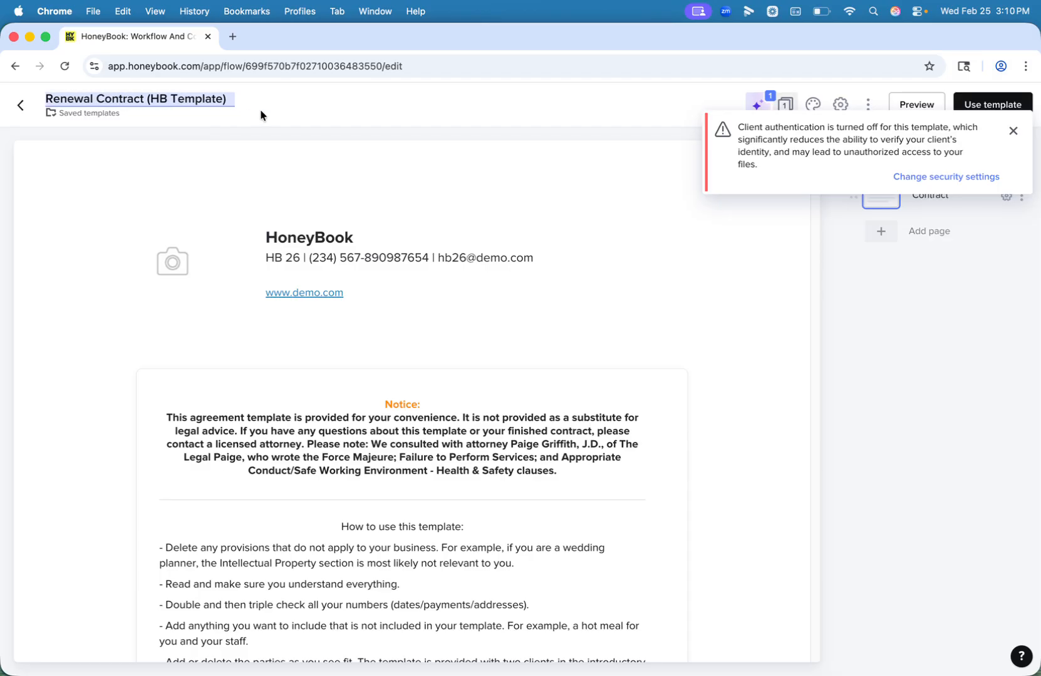
click(309, 102)
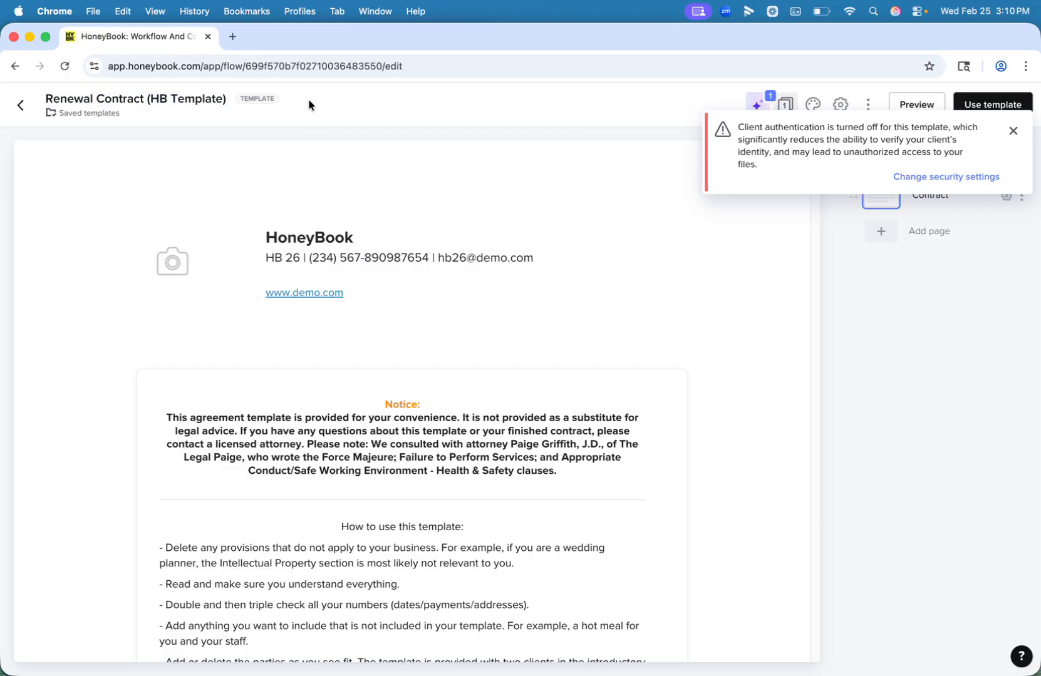
click(1014, 133)
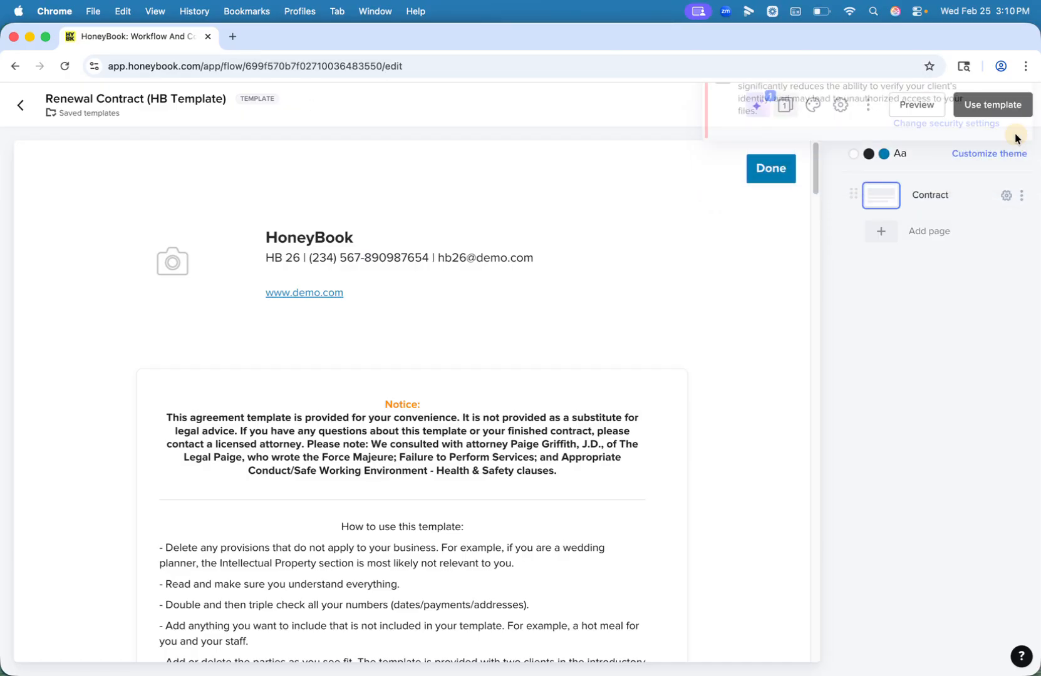
Leave the template editor and reopen the New automation triggered by the proposal sent stage
click(18, 103)
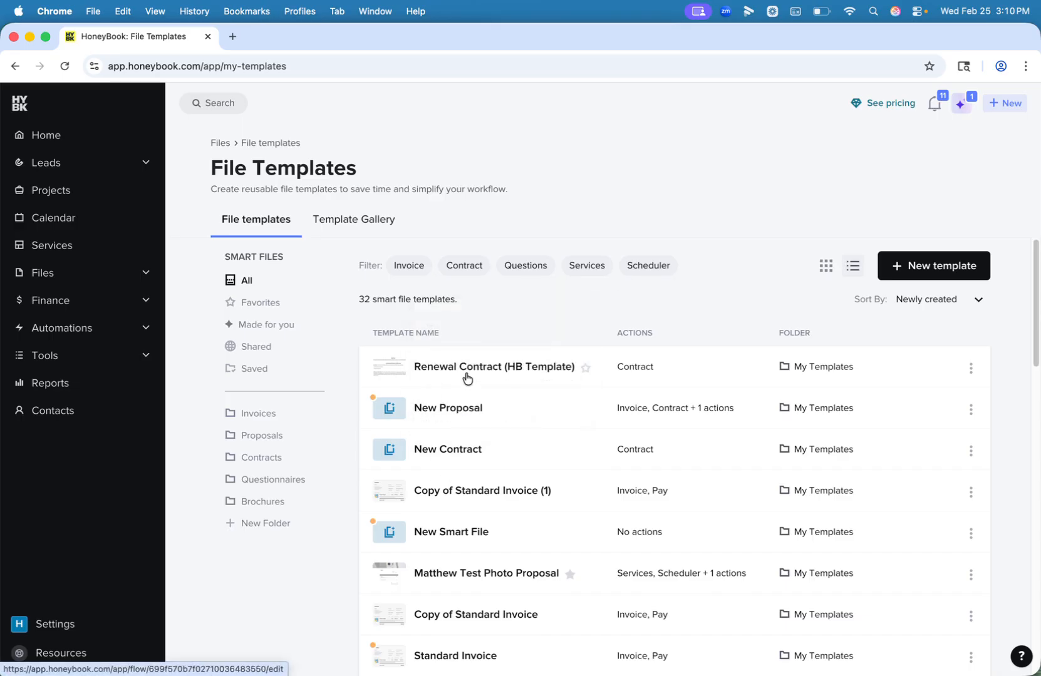
mouse_move(135, 327)
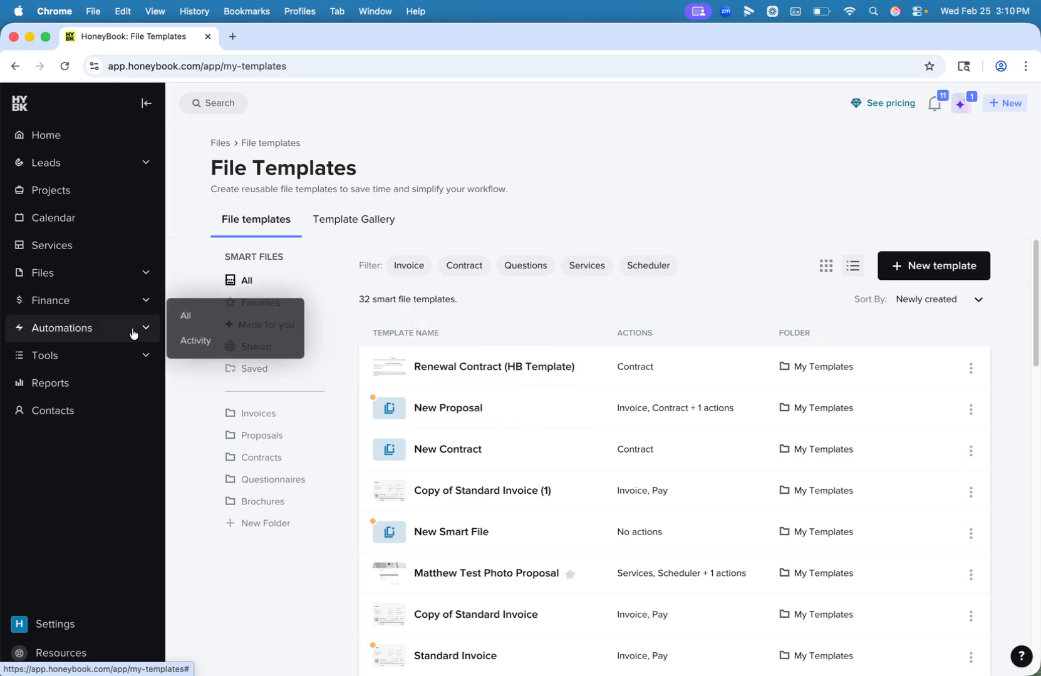
click(226, 314)
scroll(295, 474, down, 5)
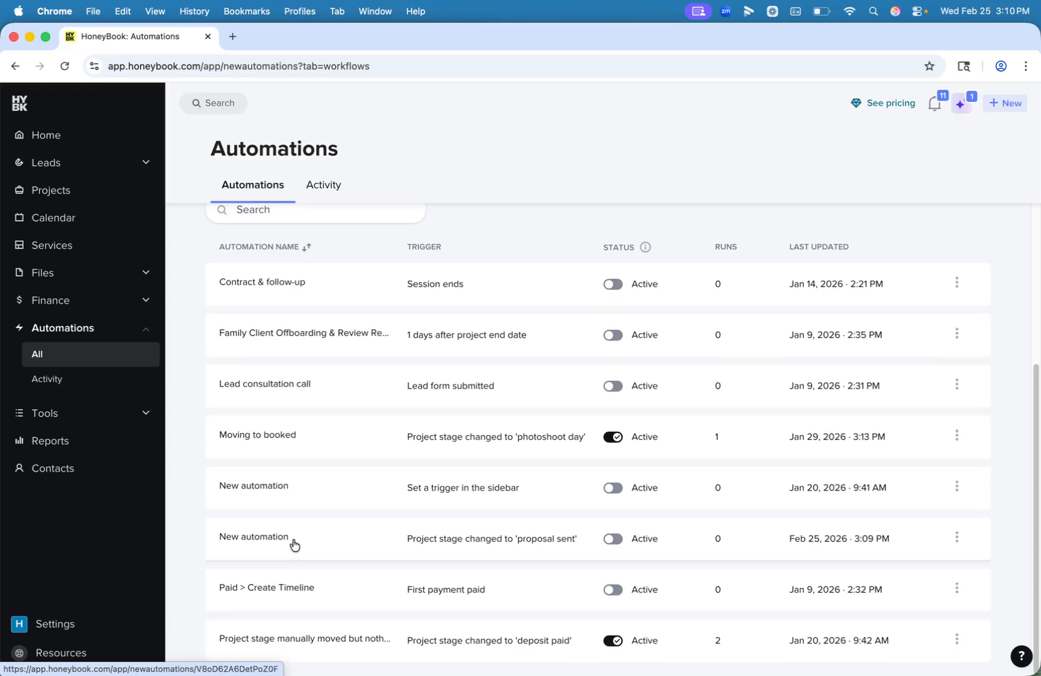
click(294, 545)
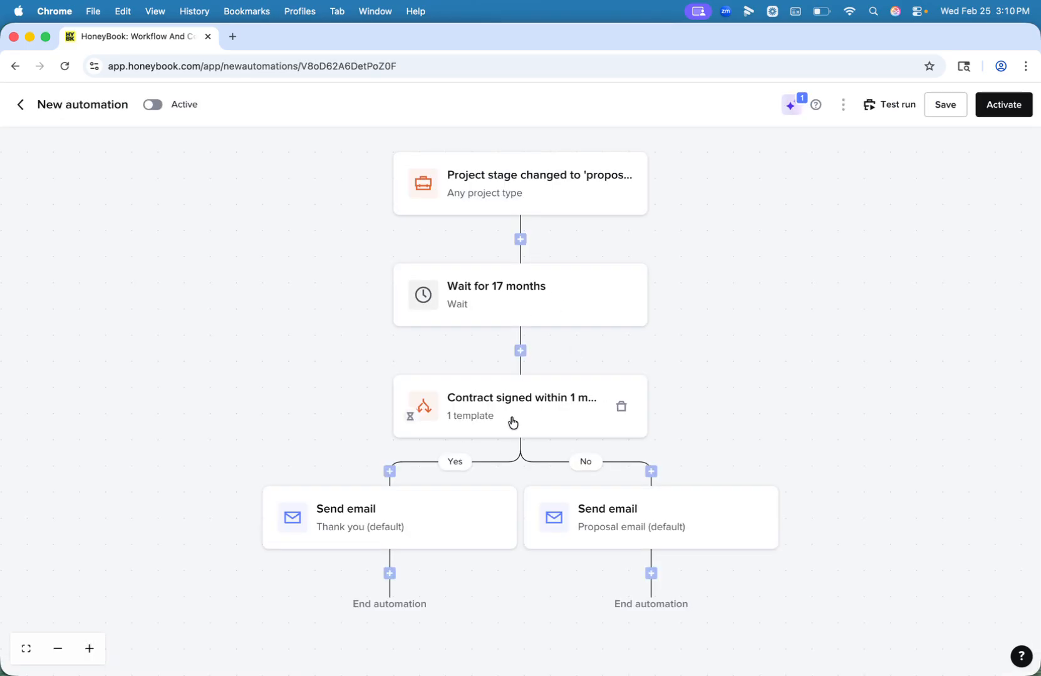
Replace General contract (HB Template) with Renewal Contract (HB Template) as the contract-signed condition's file template
click(512, 422)
click(933, 340)
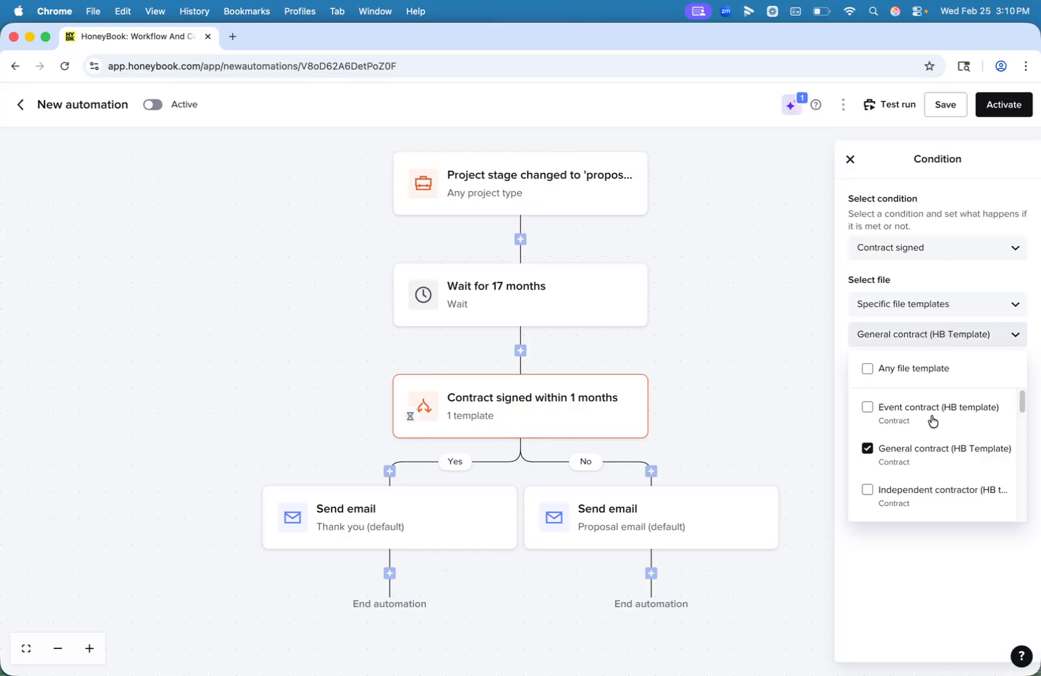
scroll(930, 426, down, 5)
scroll(929, 426, down, 8)
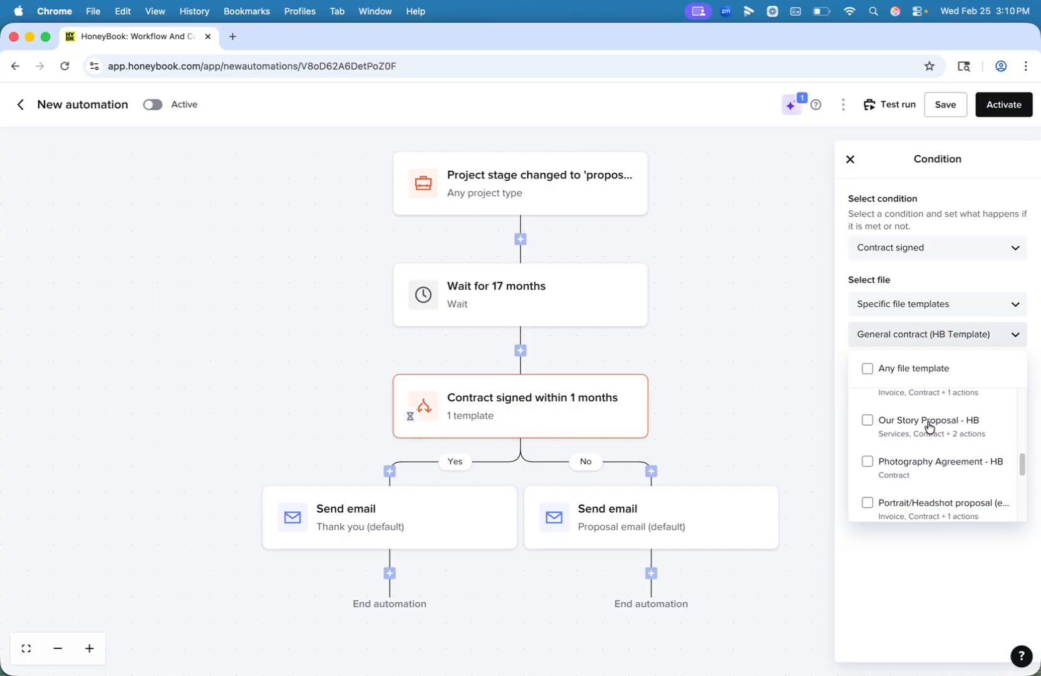
scroll(929, 427, up, 4)
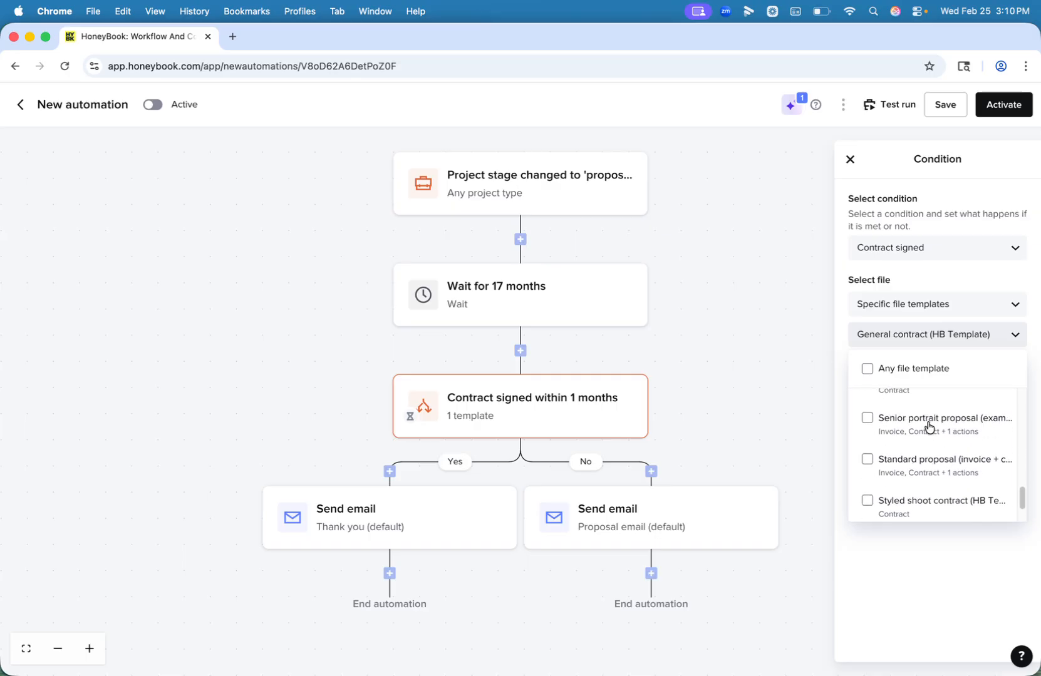
click(926, 487)
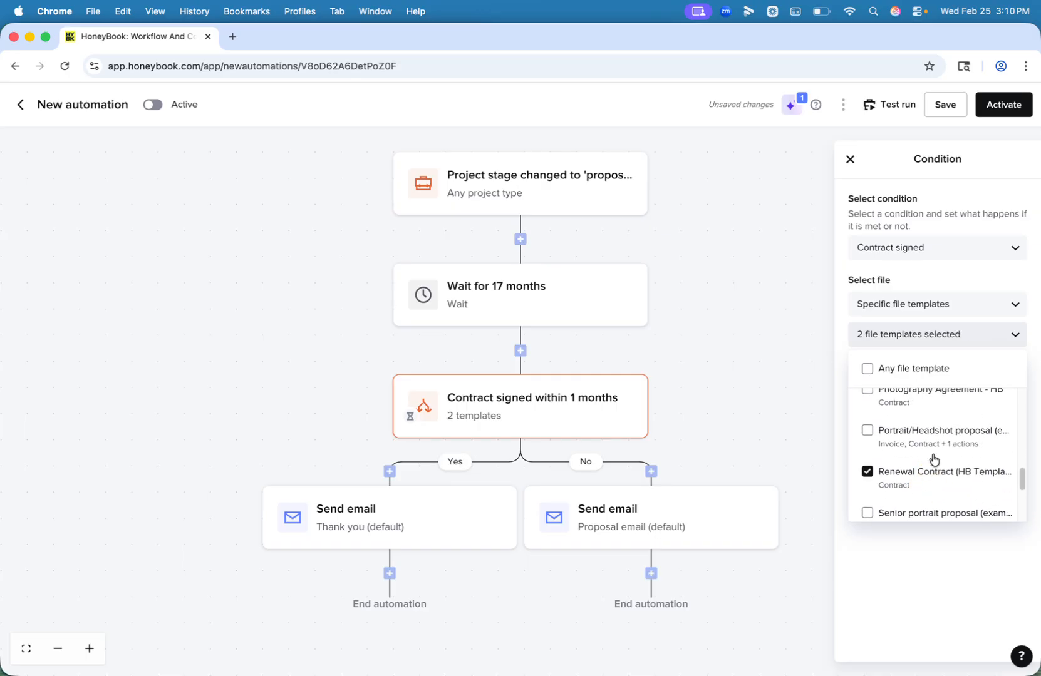
scroll(933, 461, up, 8)
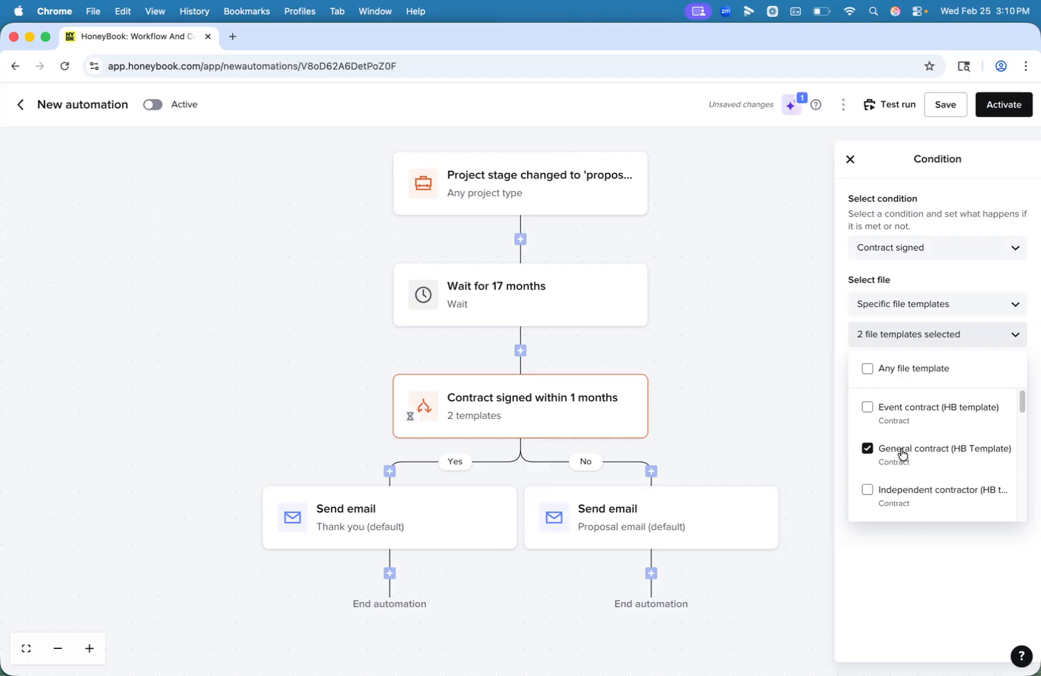
click(902, 453)
click(897, 550)
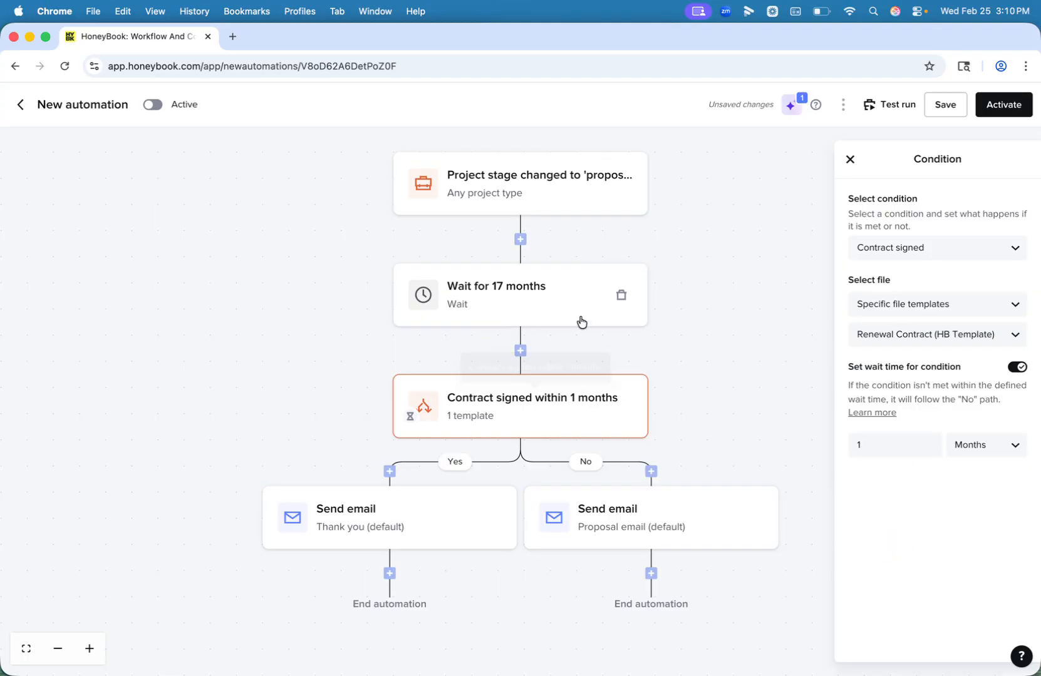
Delete the 17-month wait step and set the contract-signed condition's wait time to 17 months
click(620, 296)
click(546, 432)
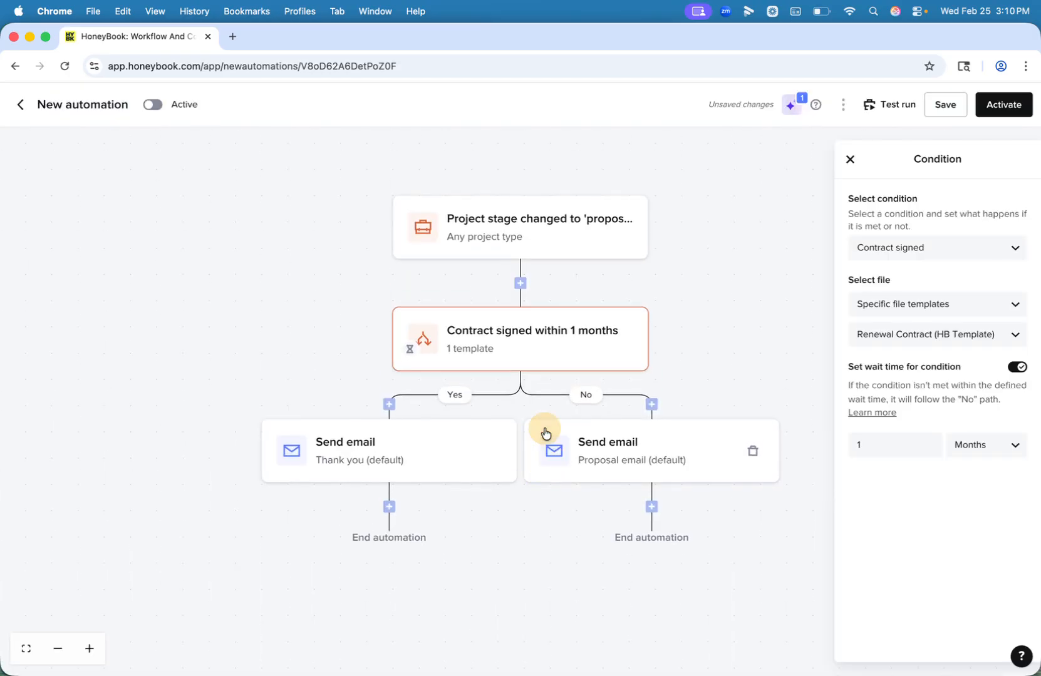
click(907, 440)
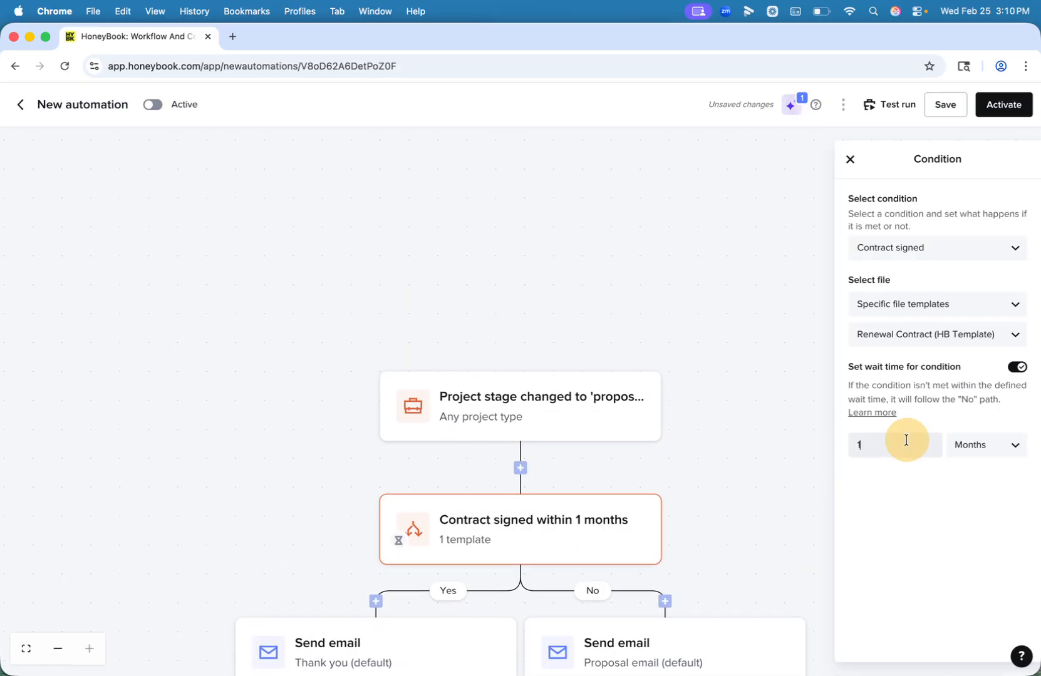
text(7)
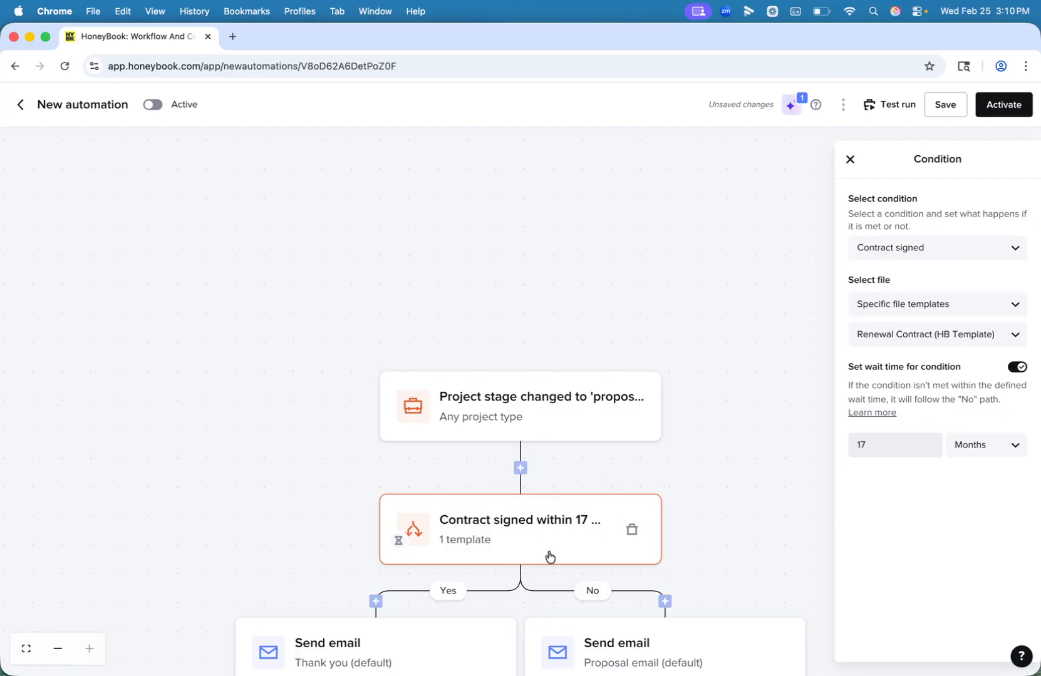
View the available trigger options for the stage-change trigger, then leave the automation and discard its unsaved changes
click(542, 423)
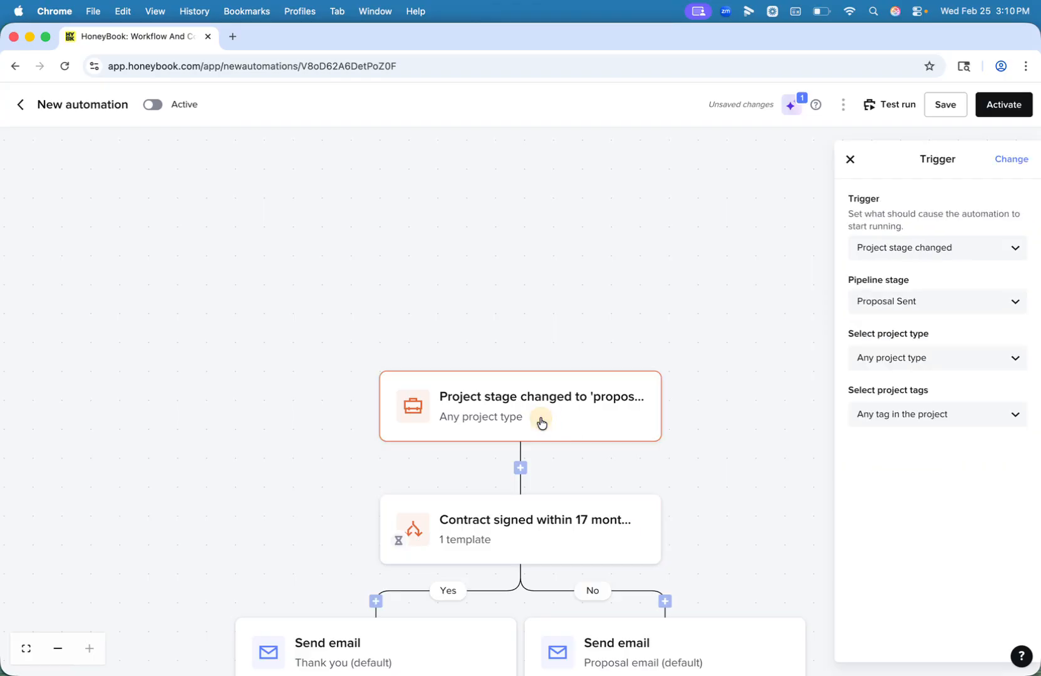
click(941, 253)
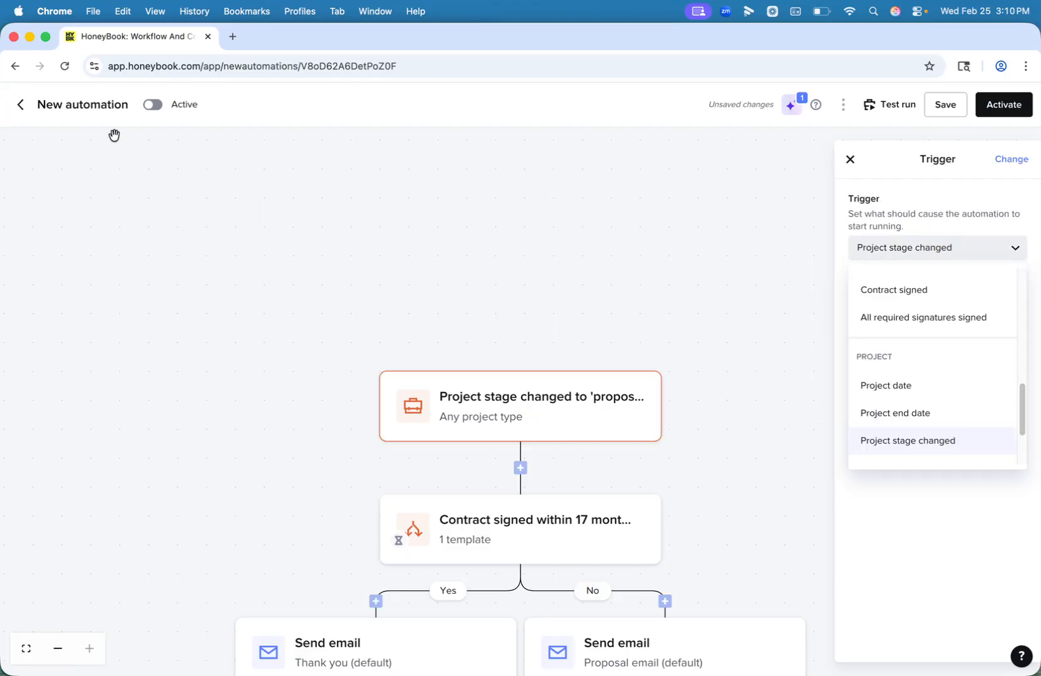
click(20, 104)
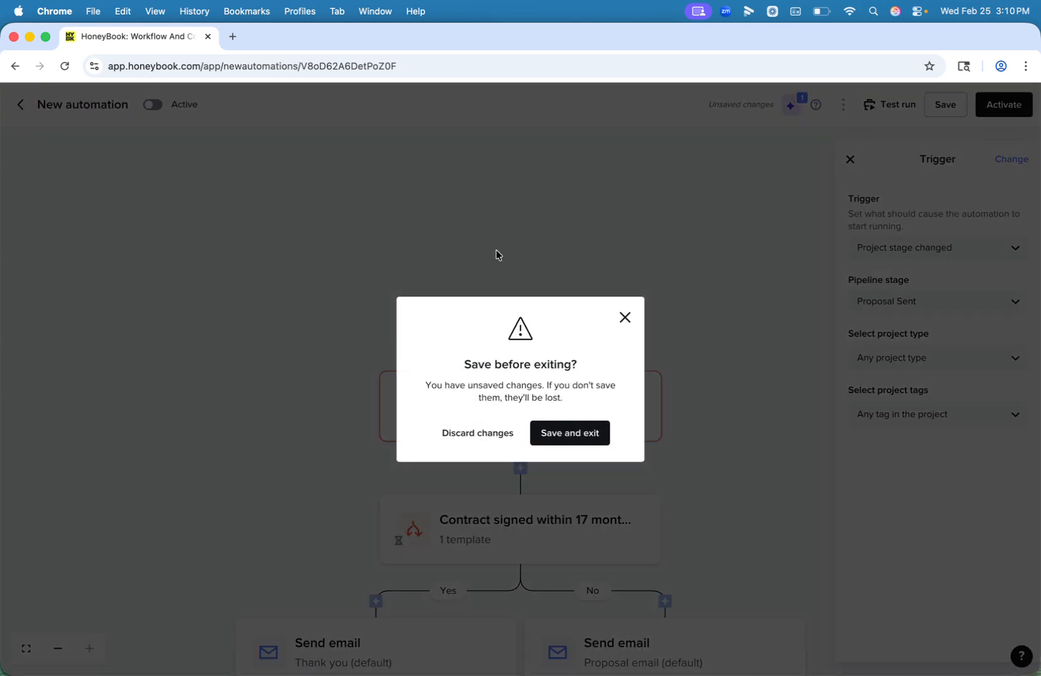
click(479, 437)
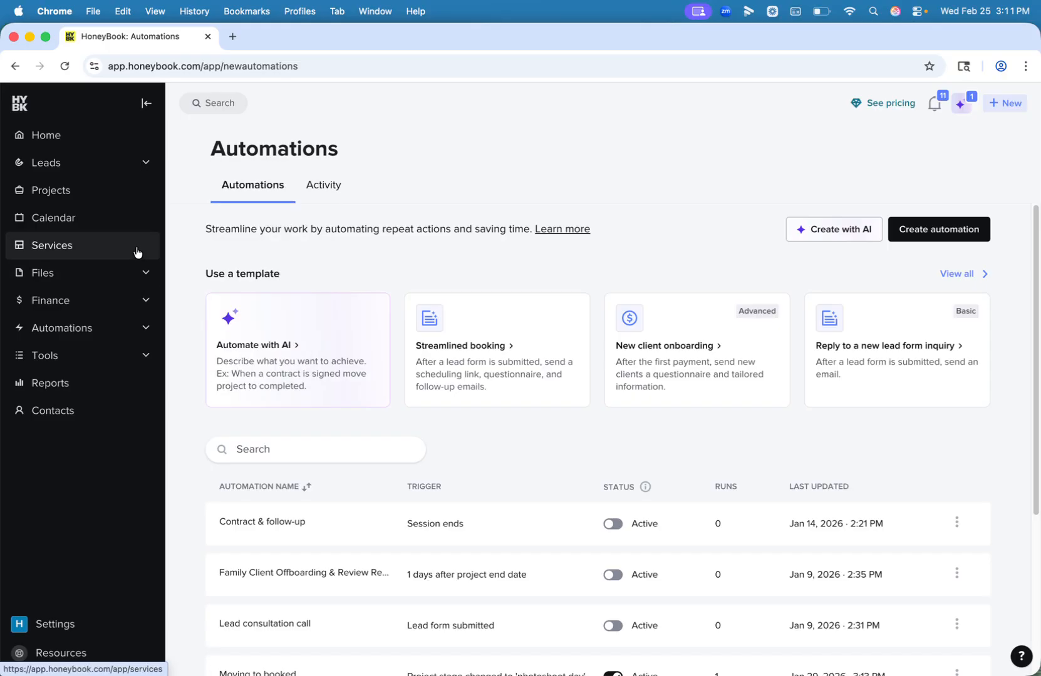
Duplicate the Consultation call session in the scheduler, rename the copy 60 Minute Call, and save and publish it
mouse_move(116, 358)
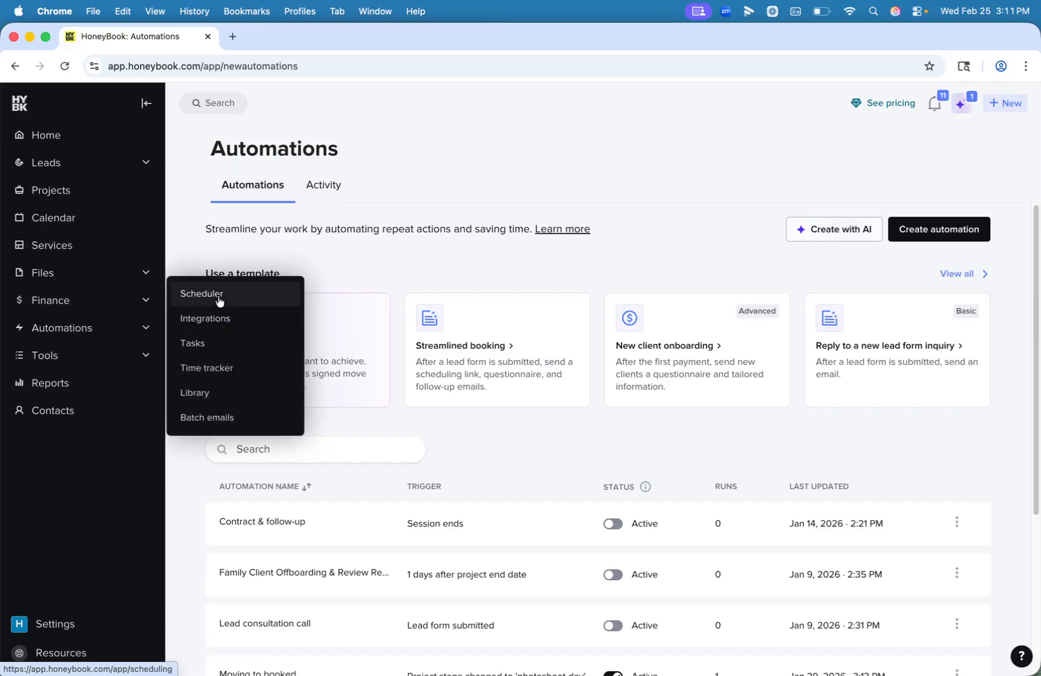
click(219, 299)
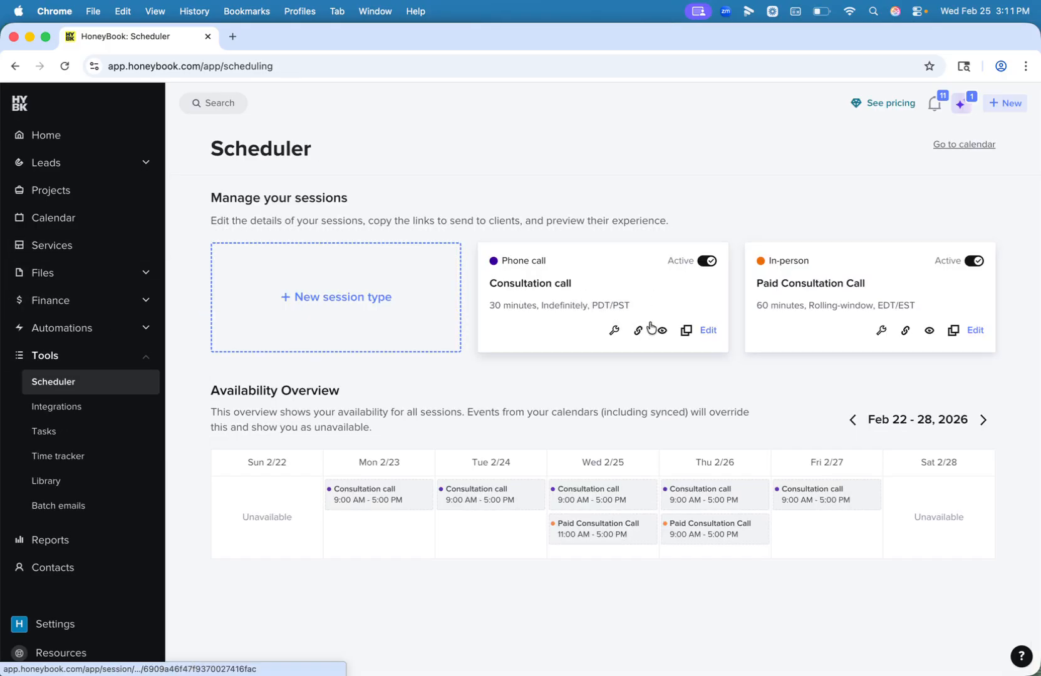
click(662, 330)
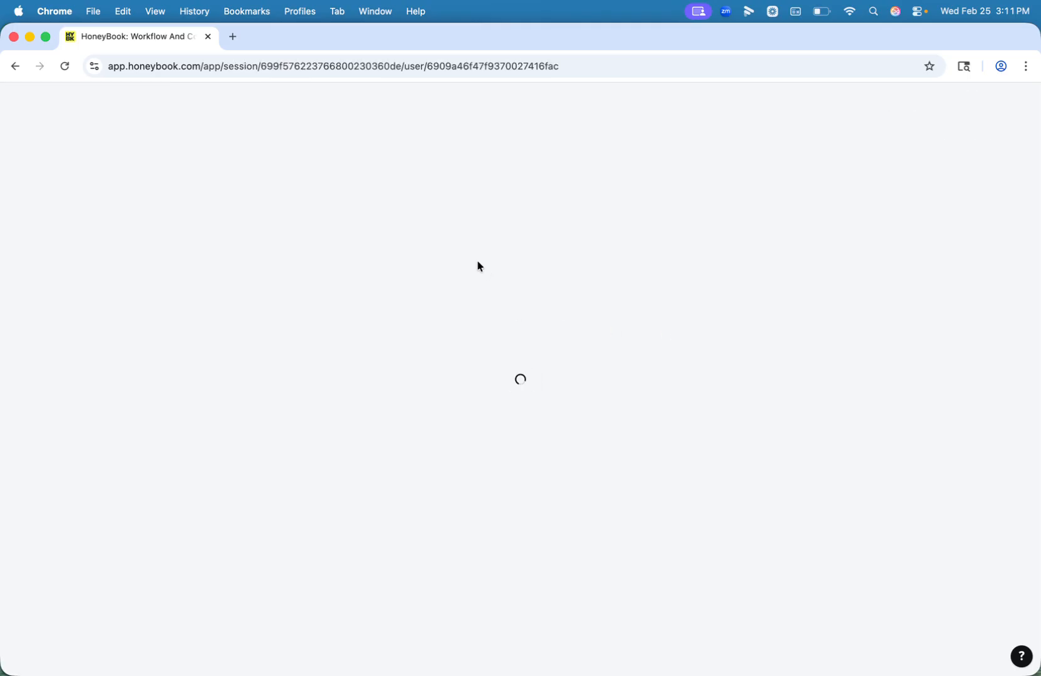
triple_click(388, 290)
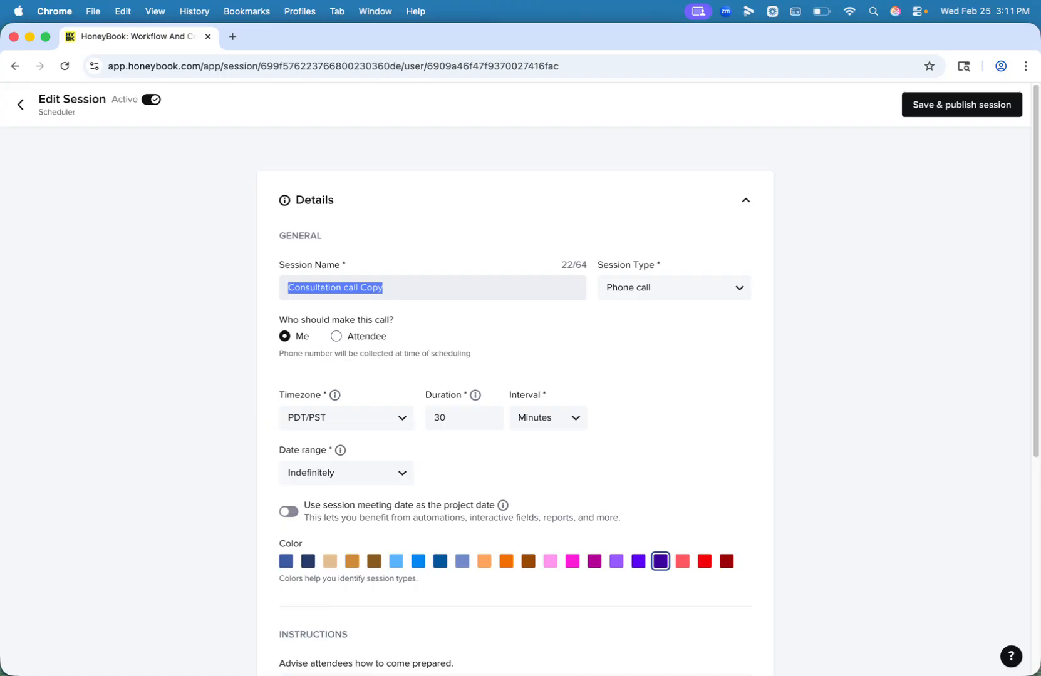
text(60 Minute Call)
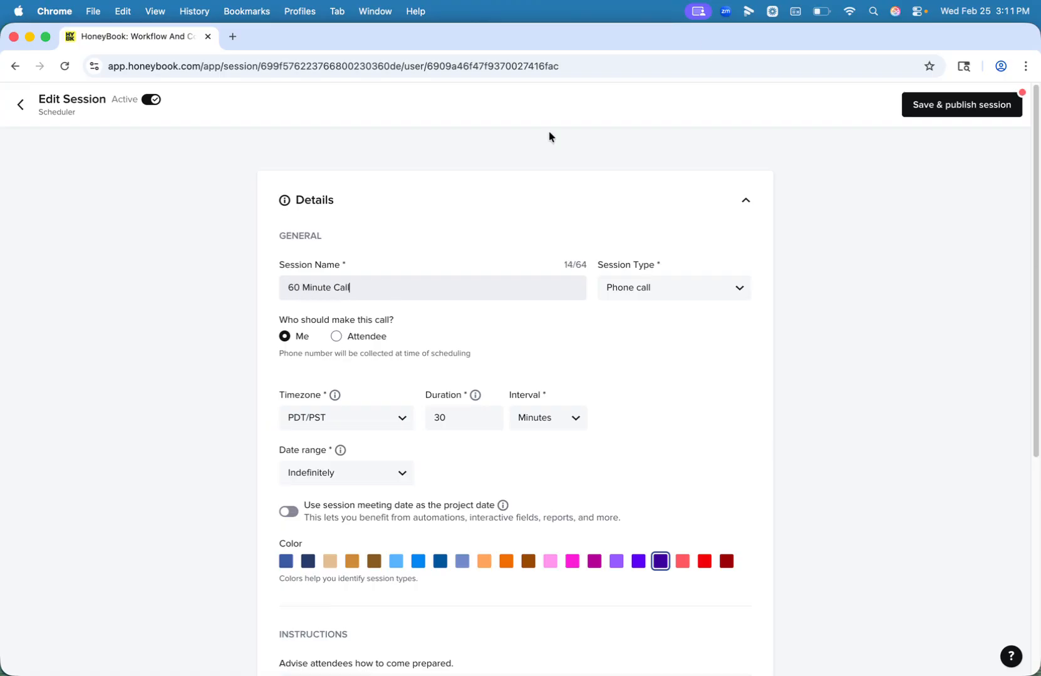
click(957, 104)
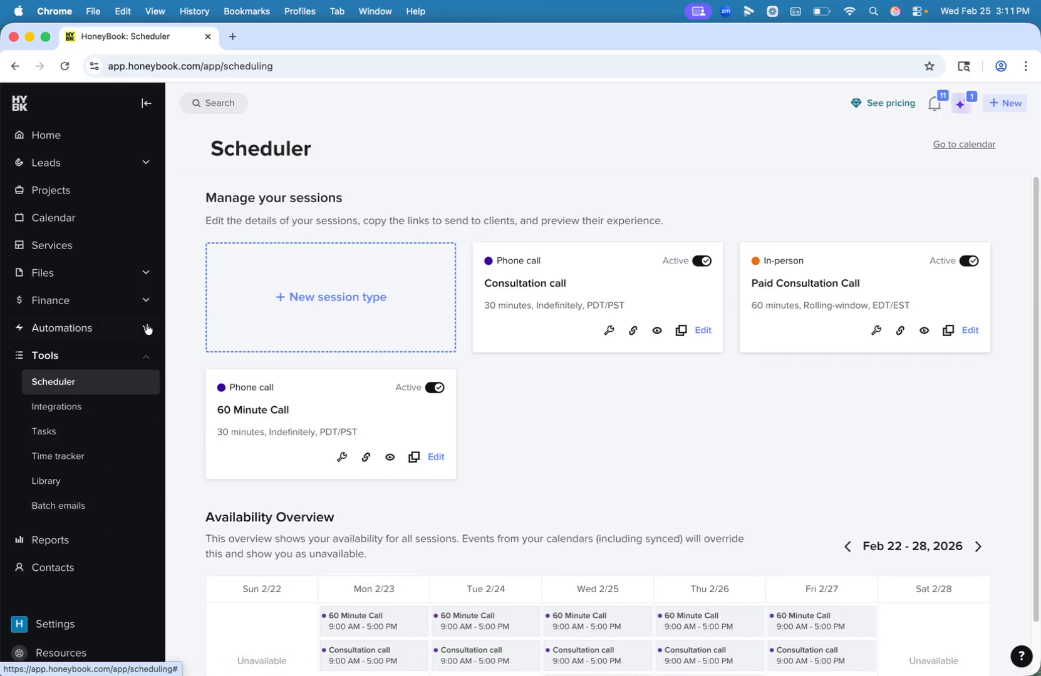
Return to the automations list and open the New automation that has no trigger set
mouse_move(144, 329)
click(234, 309)
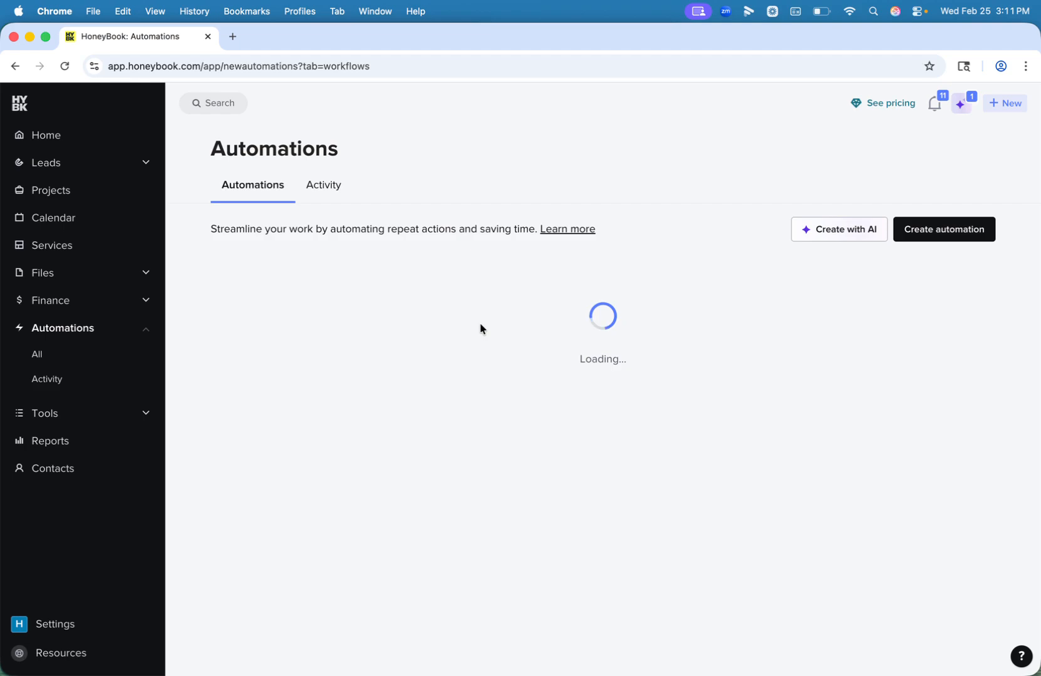
scroll(375, 489, down, 4)
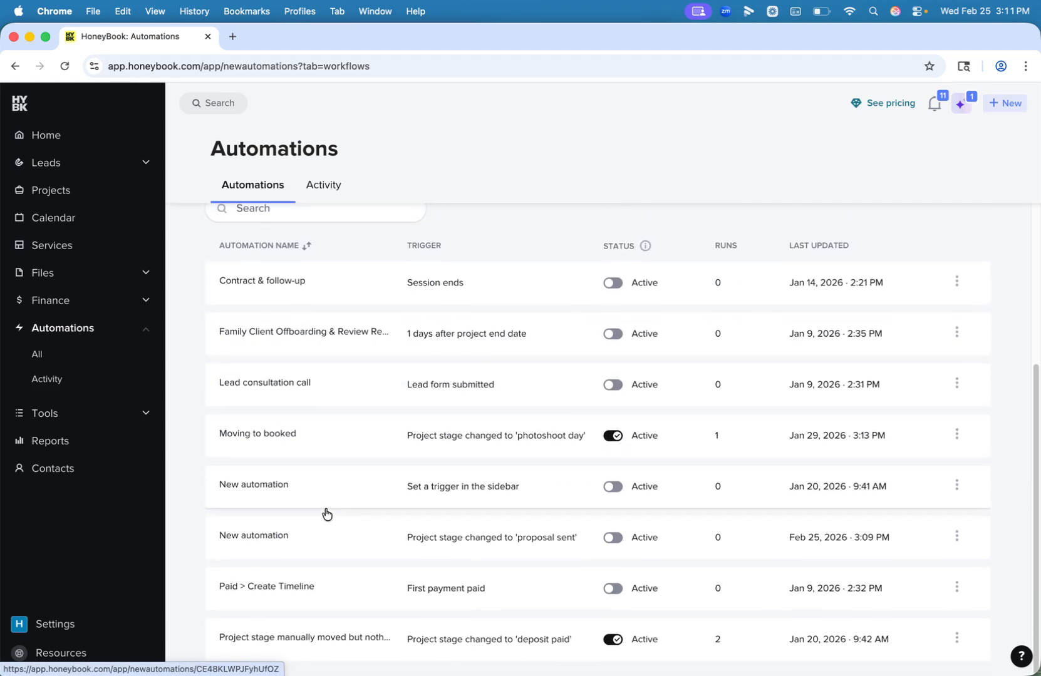
click(261, 490)
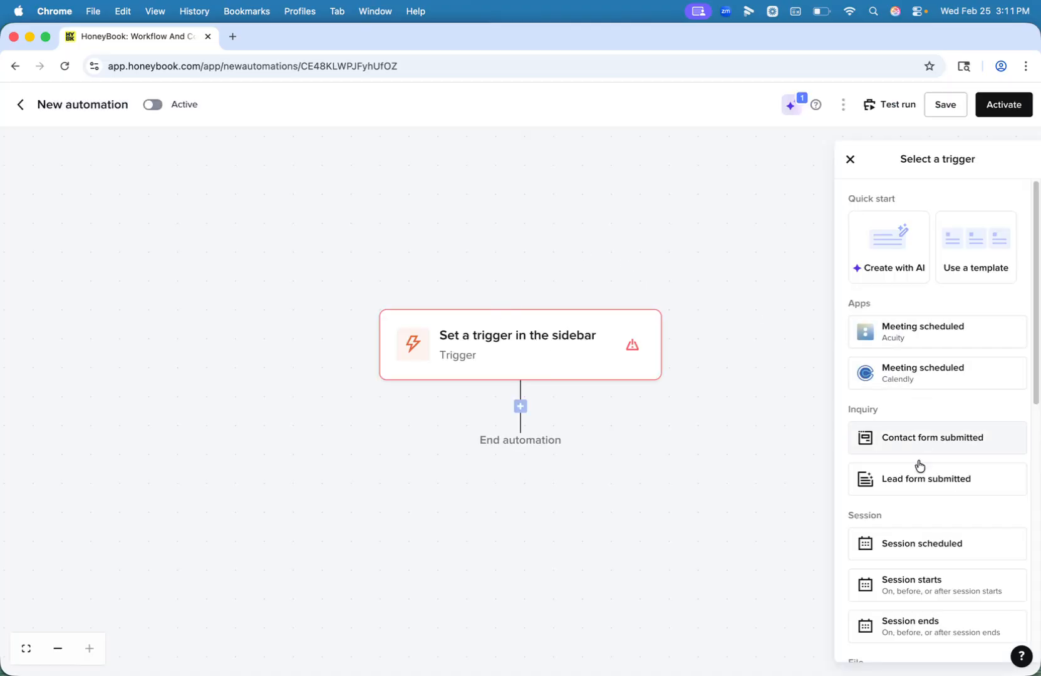
click(915, 485)
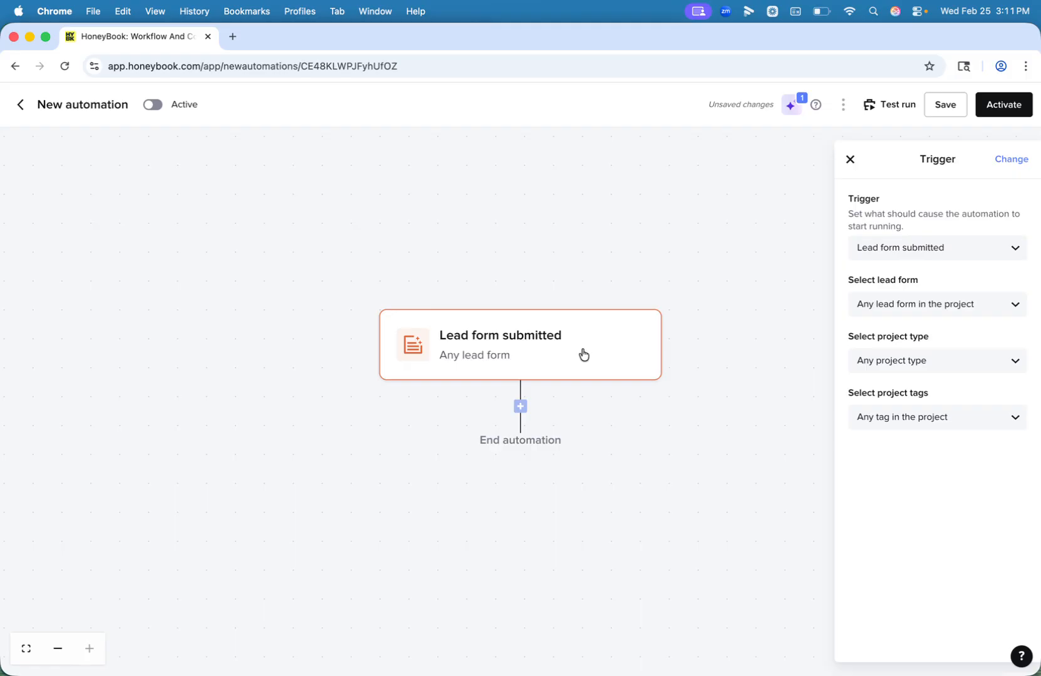
click(852, 159)
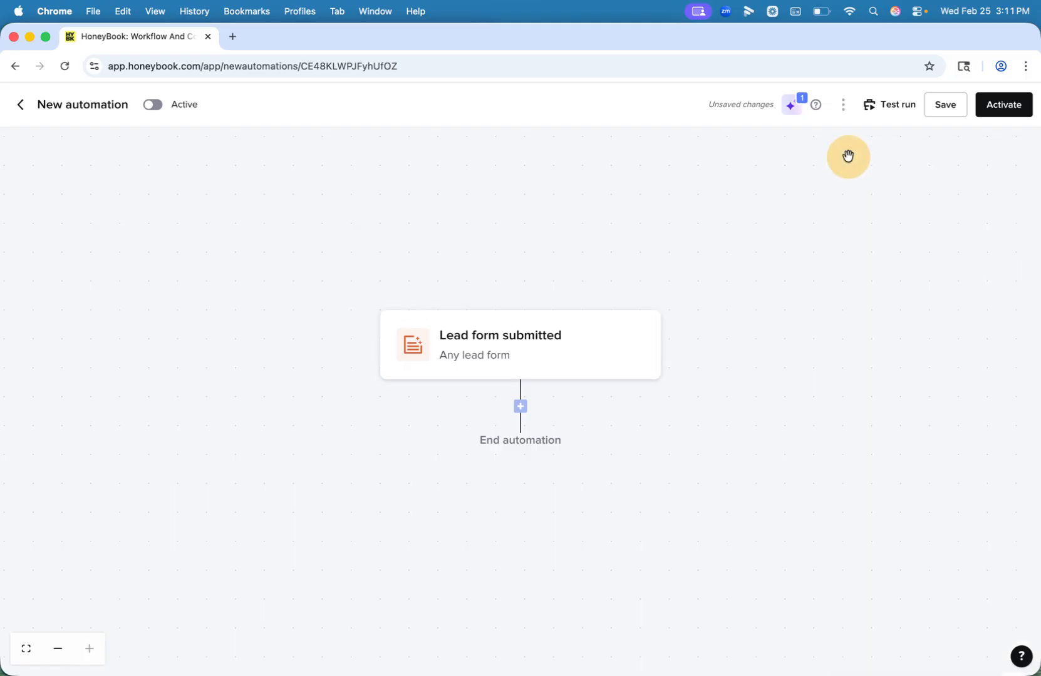
click(548, 353)
click(1010, 161)
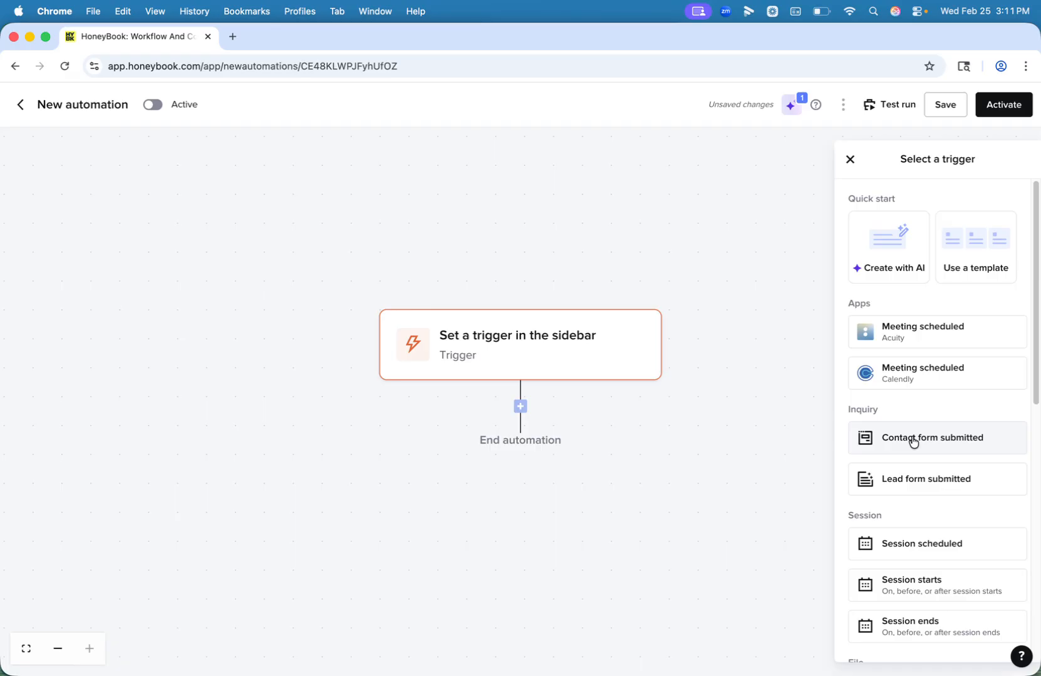
Set First payment paid as the automation's trigger and add a condition below it
scroll(913, 440, down, 5)
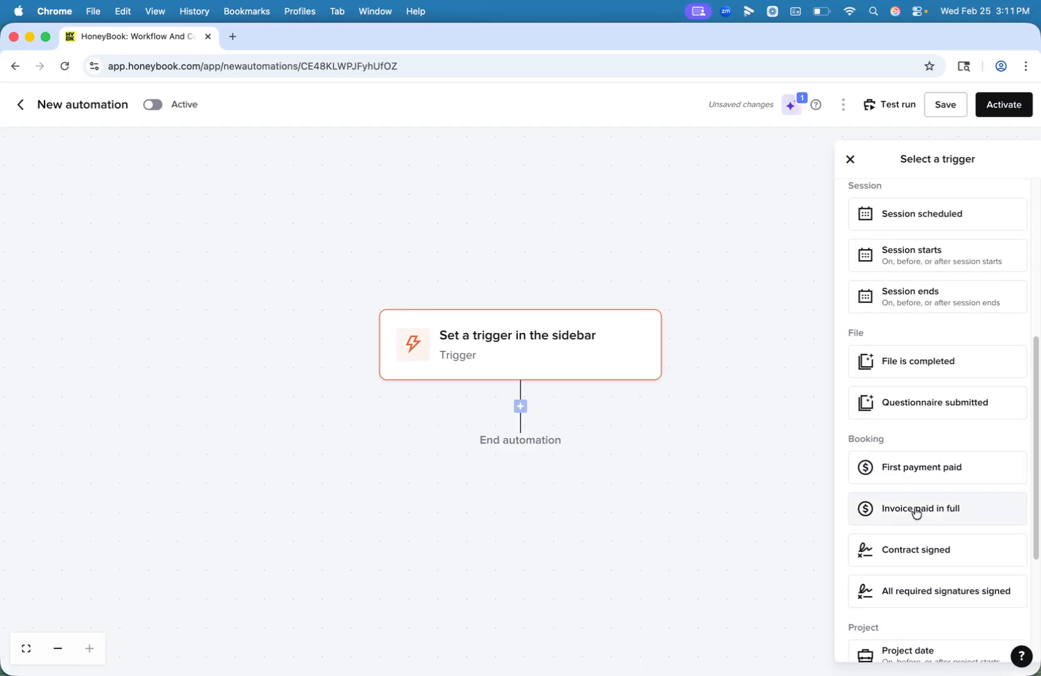
click(909, 472)
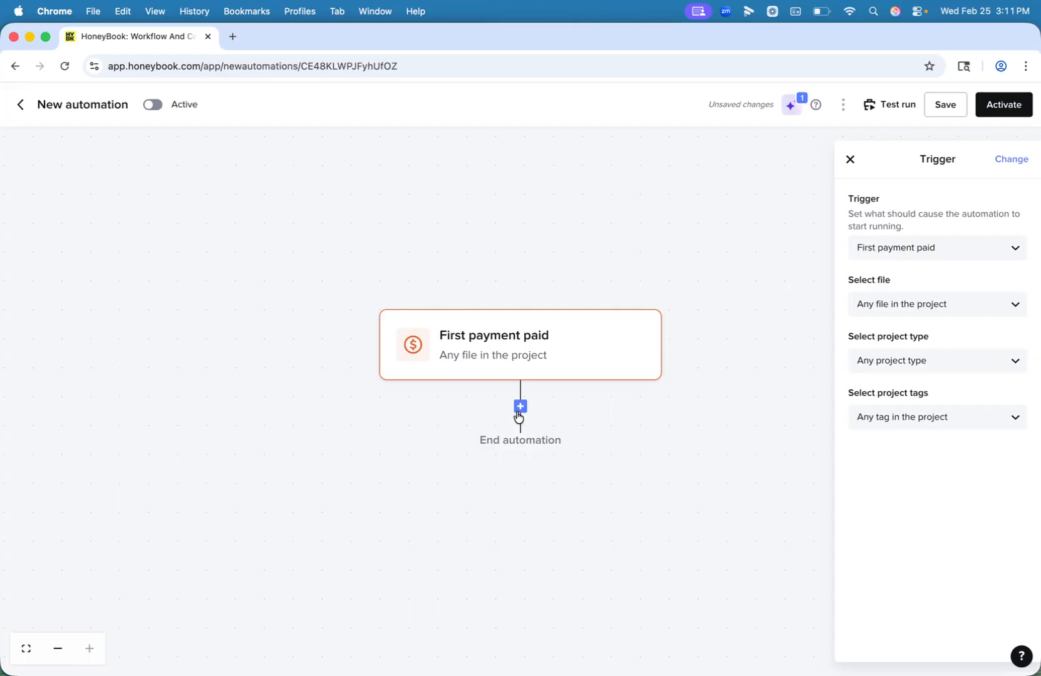
click(517, 409)
click(504, 575)
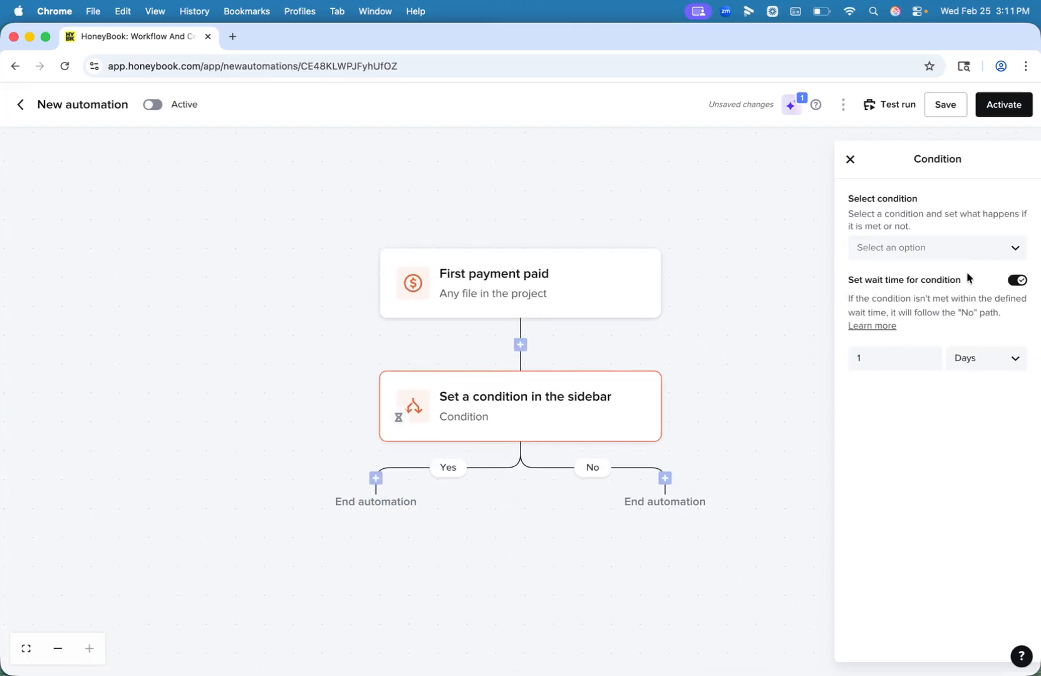
Make the condition check for Session scheduled and set its wait time to 1 week
click(953, 244)
click(921, 279)
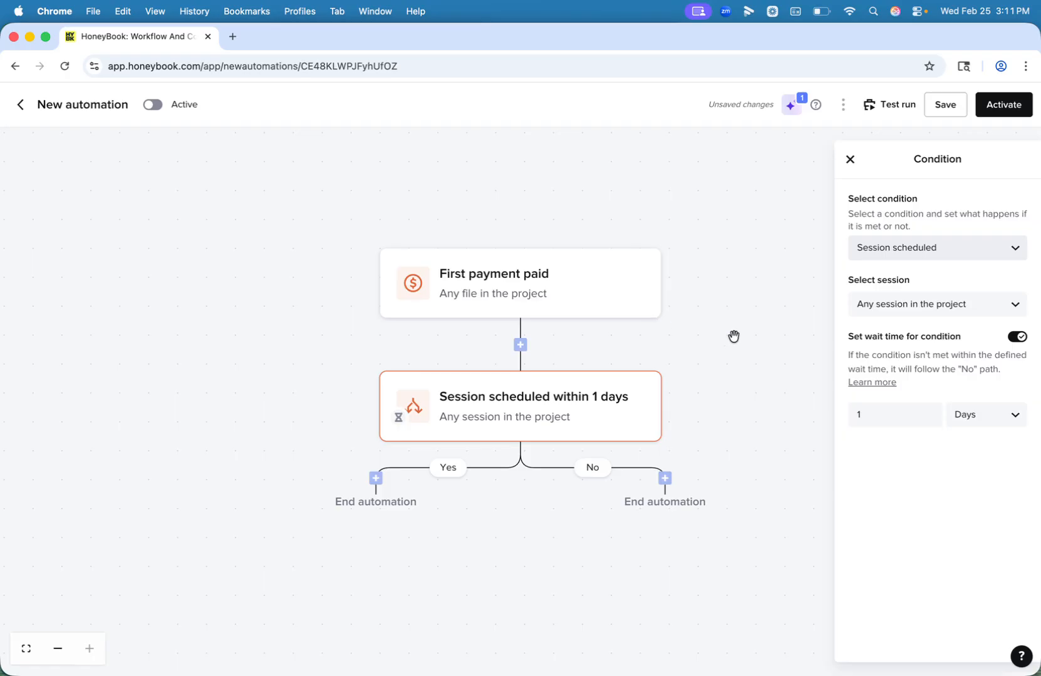
click(990, 417)
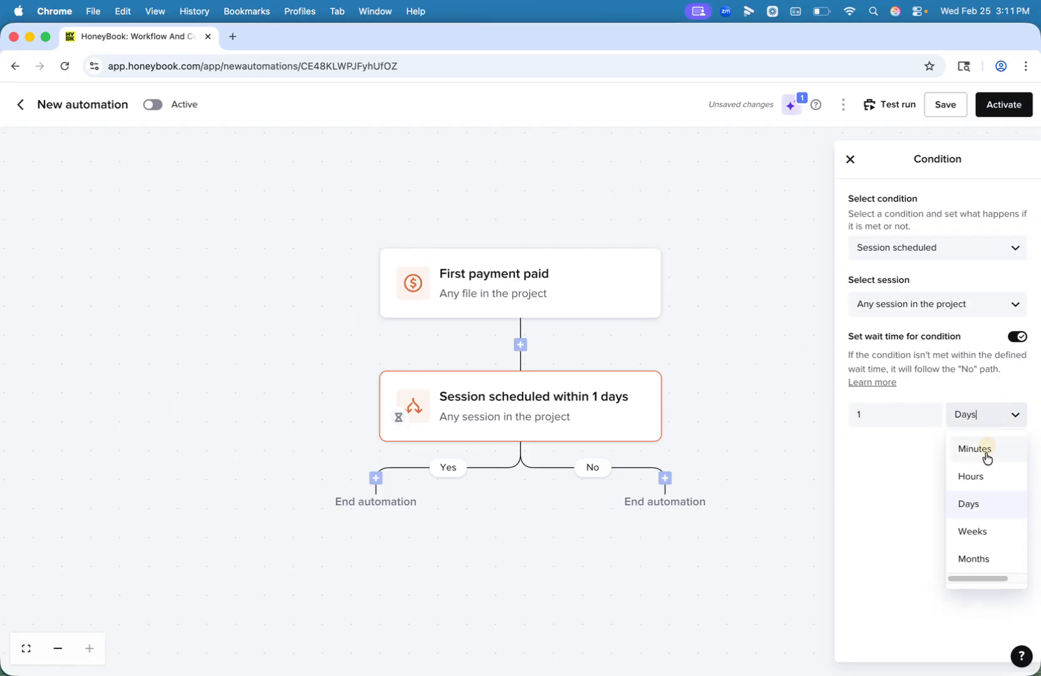
click(978, 532)
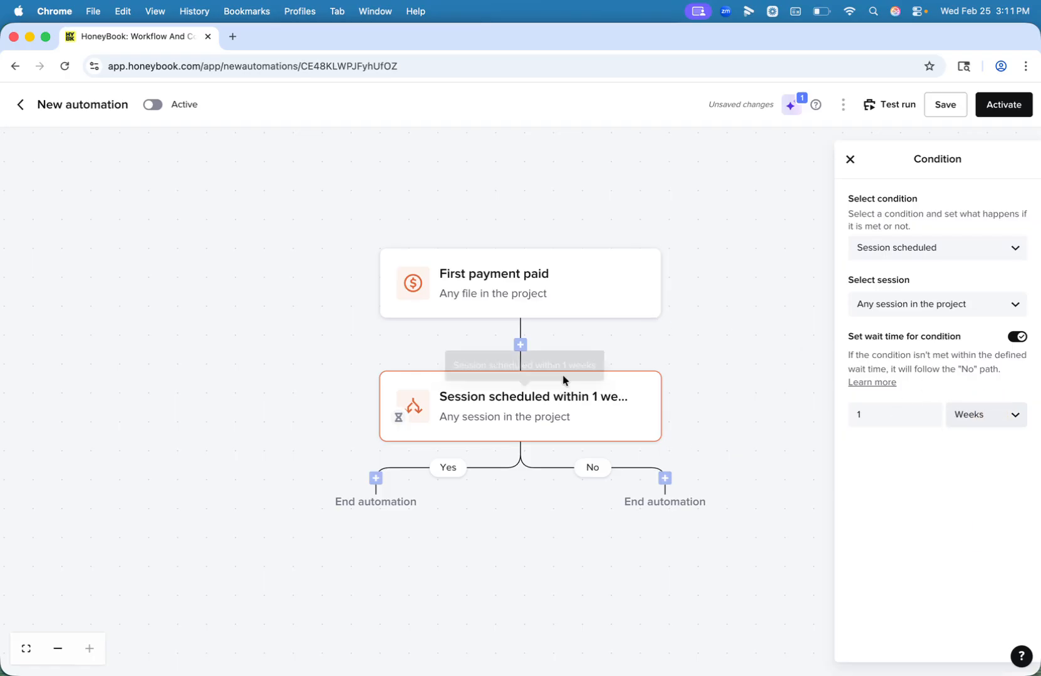
Add a Send email action on the condition's No path using the Client satisfaction survey template
click(667, 481)
click(669, 518)
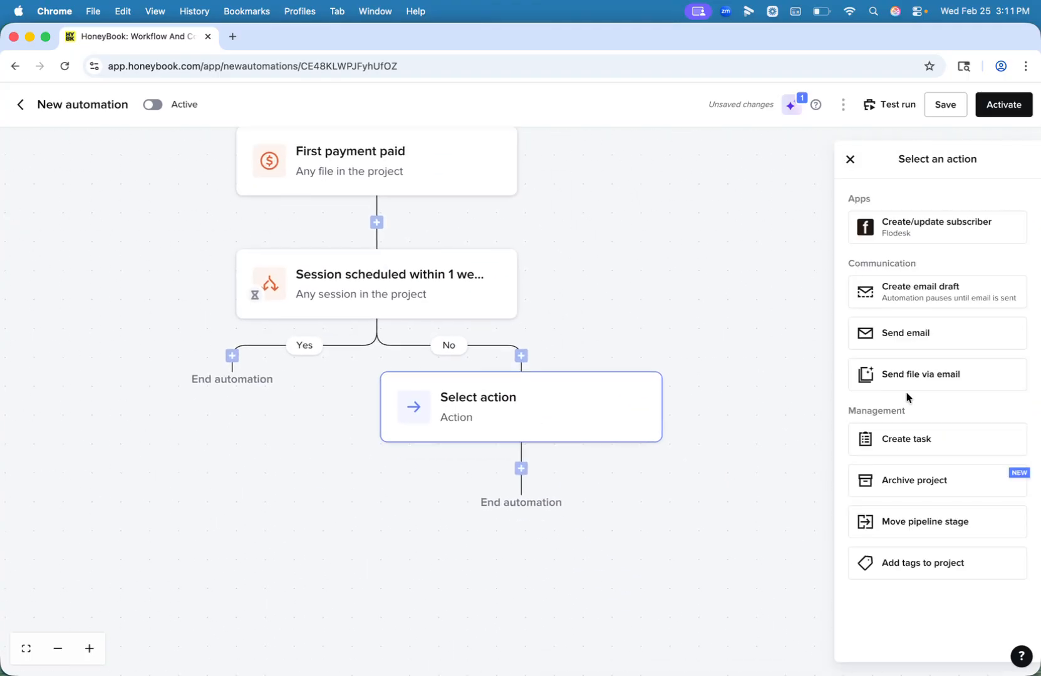
click(929, 336)
click(912, 342)
click(919, 473)
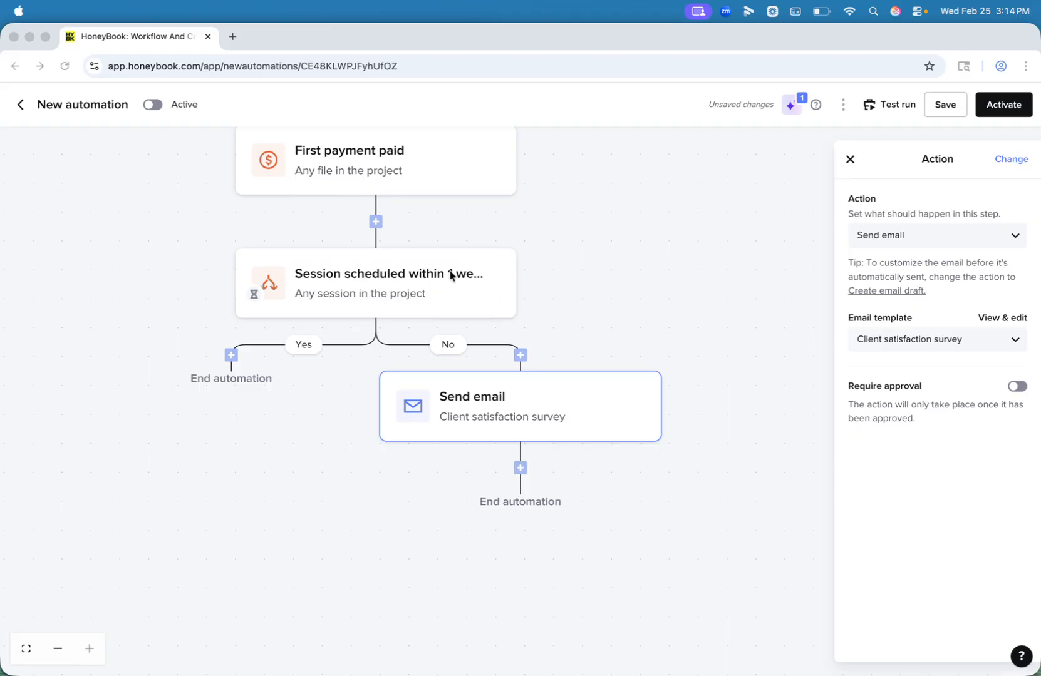
Restrict the session-scheduled condition to specific sessions and choose 60 Minute Call
click(371, 292)
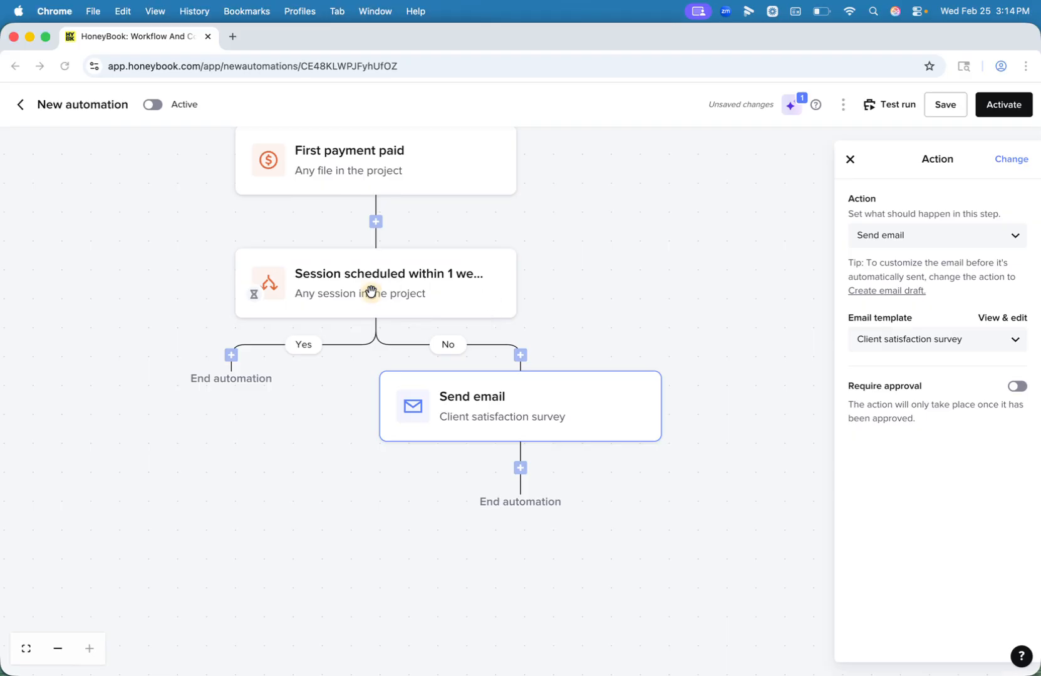
click(424, 275)
click(923, 305)
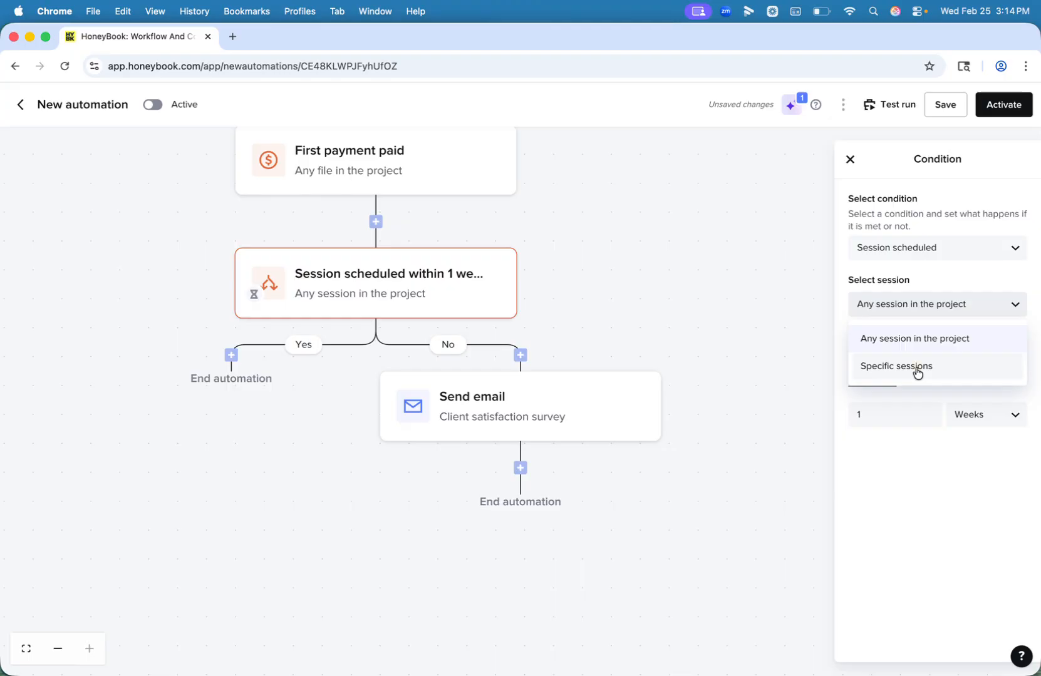
click(917, 372)
click(906, 345)
click(918, 445)
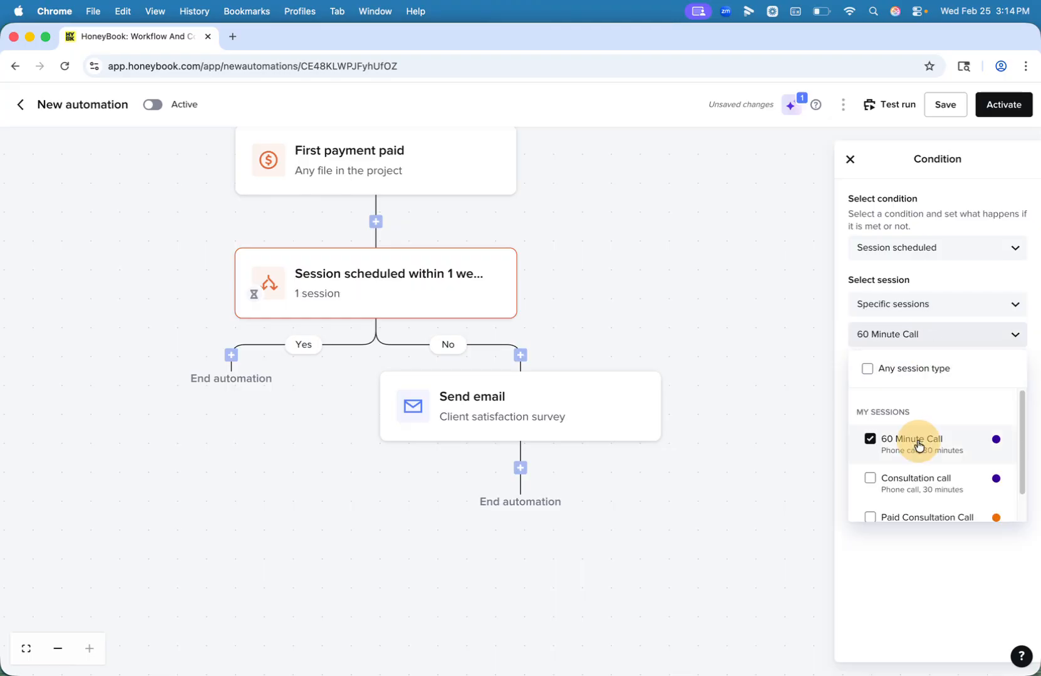
click(904, 564)
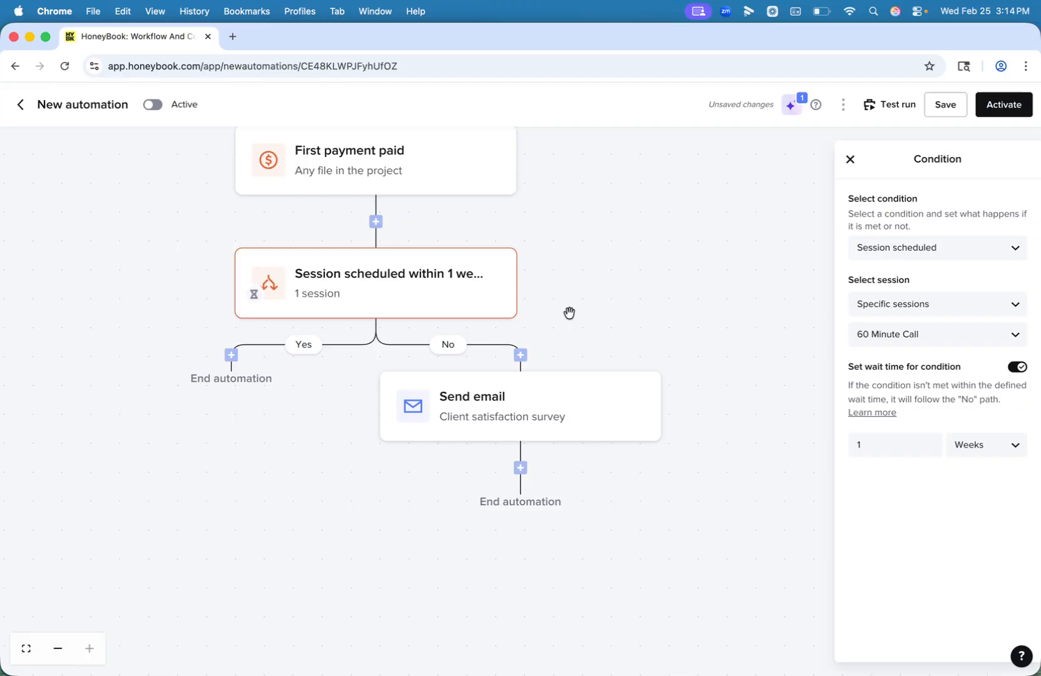
drag(569, 313, 549, 410)
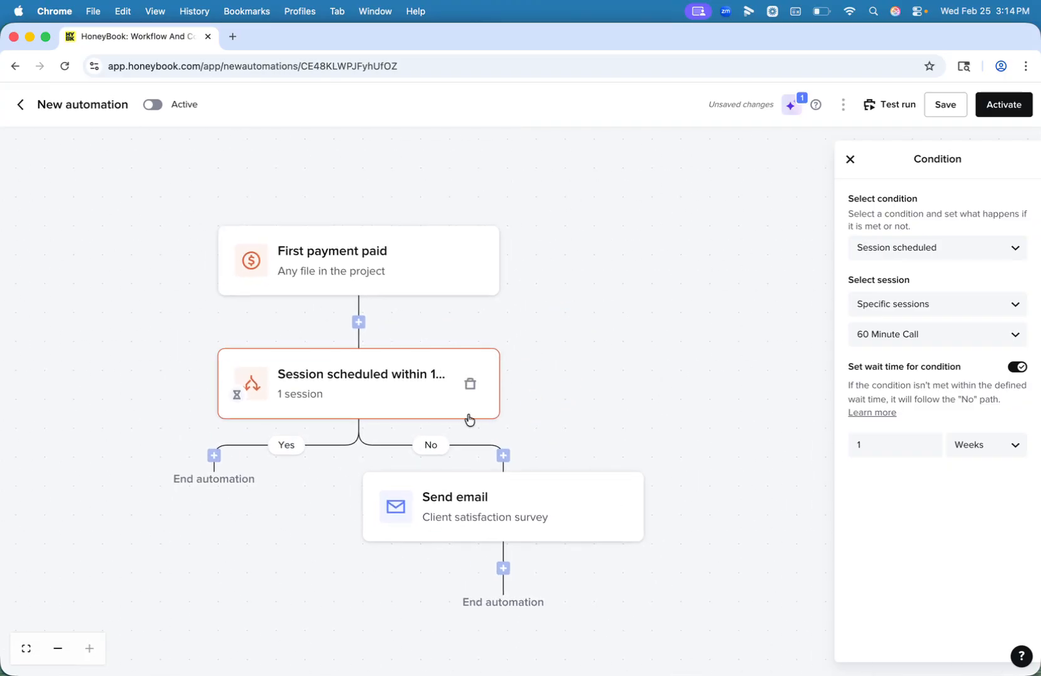